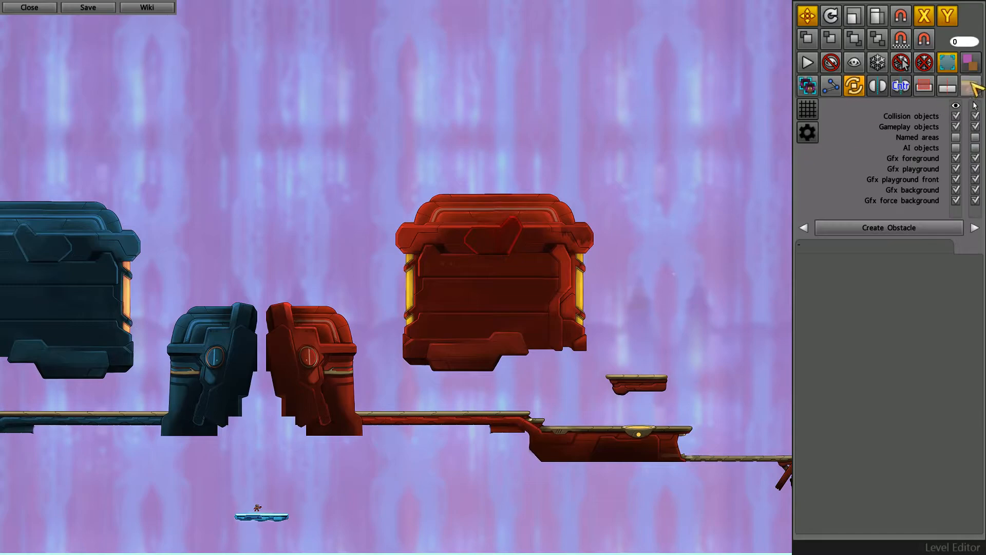
# - Select all the textures that make up the large floating red structure
pyautogui.scroll(2, 529, 258)
pyautogui.moveTo(557, 287); pyautogui.dragTo(553, 287, button='middle')
pyautogui.scroll(1, 318, 161)
pyautogui.moveTo(199, 107); pyautogui.dragTo(566, 440)
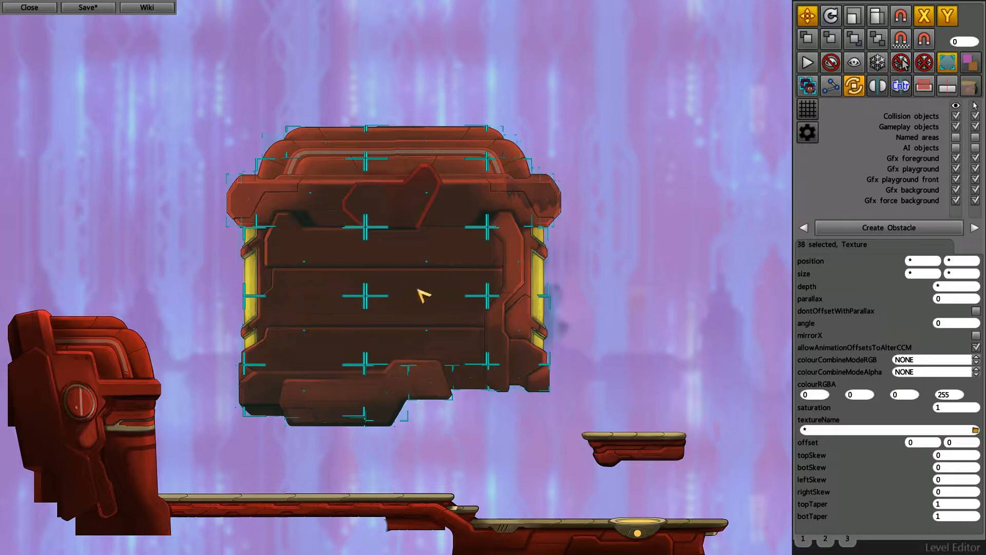
# - Start the level simulation while inspecting the selected red structure close up
pyautogui.scroll(3, 364, 170)
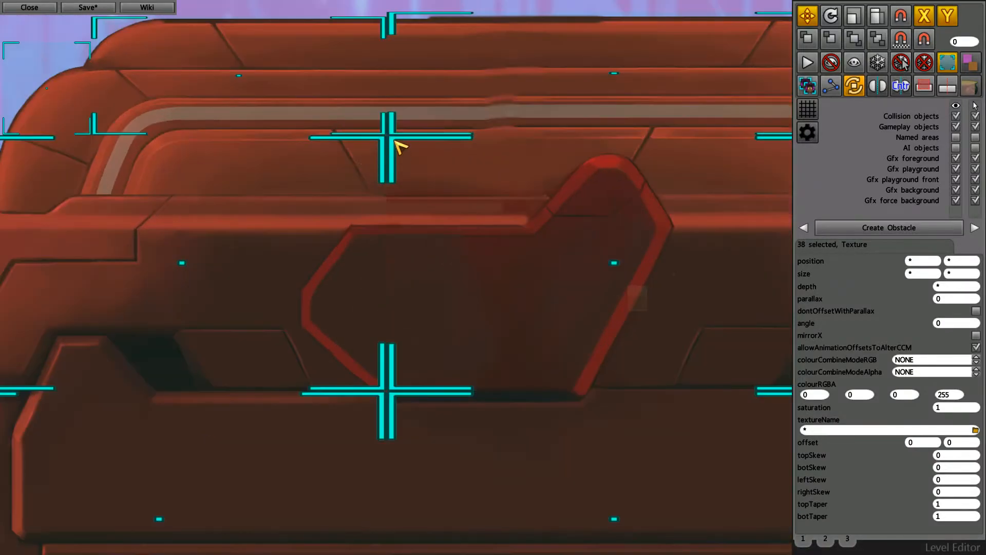
pyautogui.press('Down')
pyautogui.press('Right')
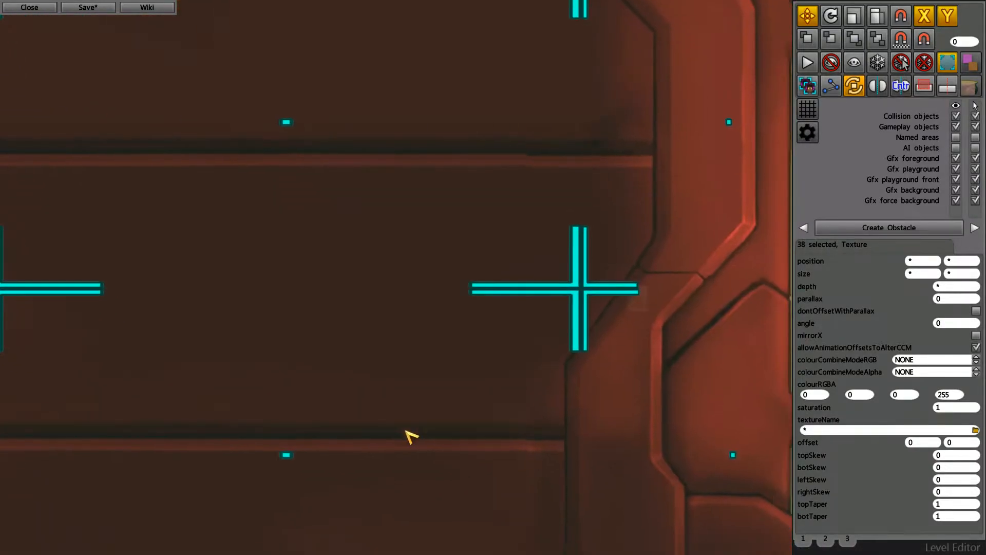
pyautogui.scroll(-2, 405, 396)
pyautogui.press('space')
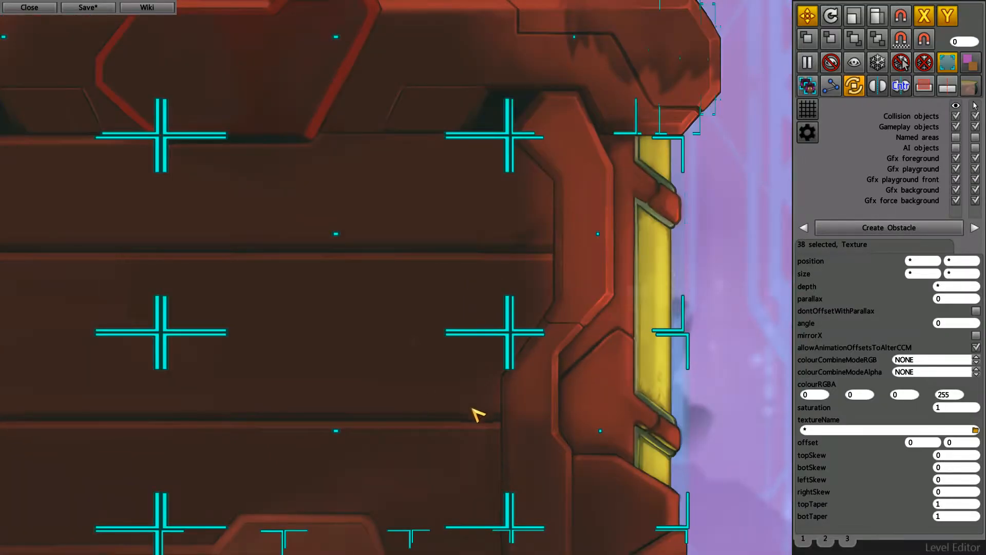
# - Examine how the tiles of the selected red structure join across its body, side columns and lower edge
pyautogui.press('Left')
pyautogui.press('Down')
pyautogui.scroll(-1, 503, 389)
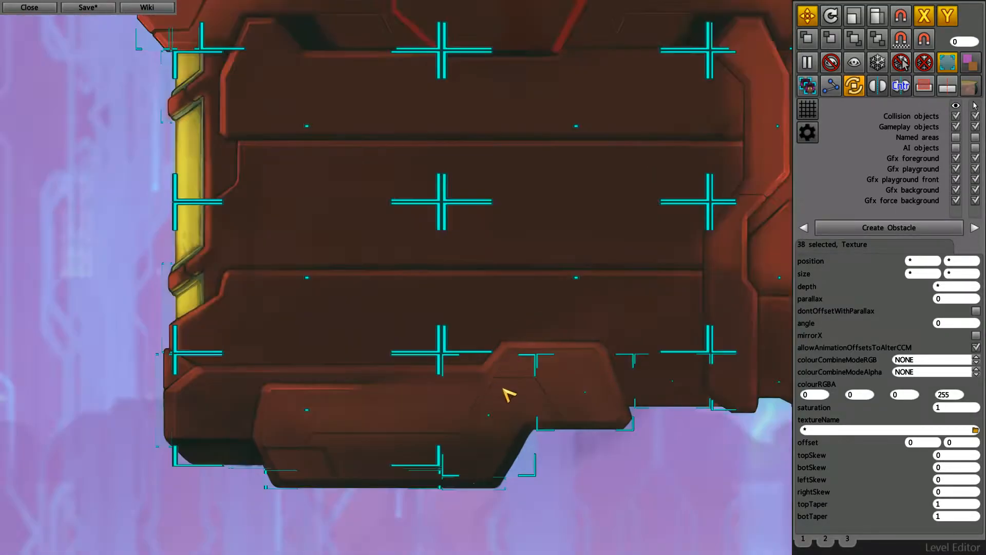
pyautogui.press('Left')
pyautogui.press('Down')
pyautogui.scroll(-1, 464, 302)
pyautogui.press('Up')
pyautogui.press('Right')
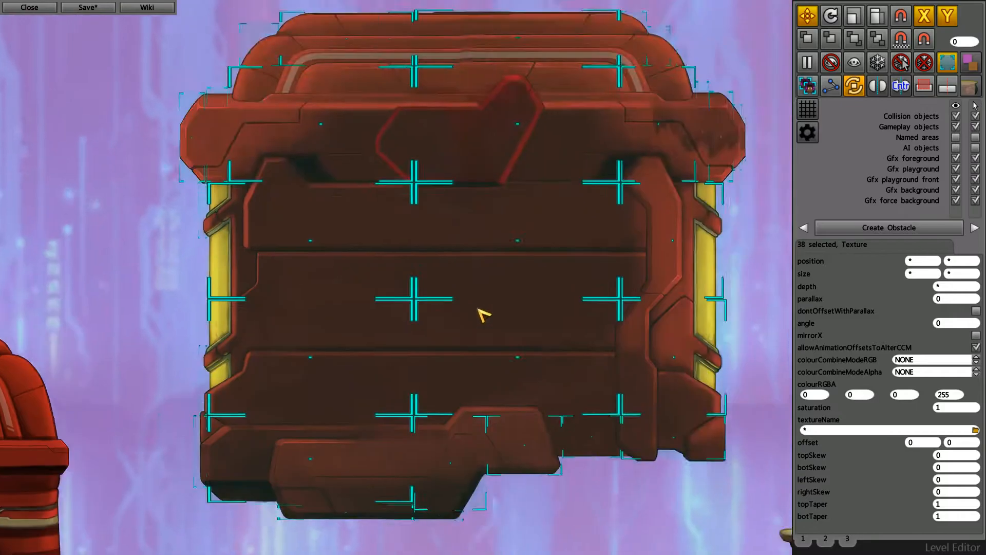
pyautogui.scroll(-1, 517, 434)
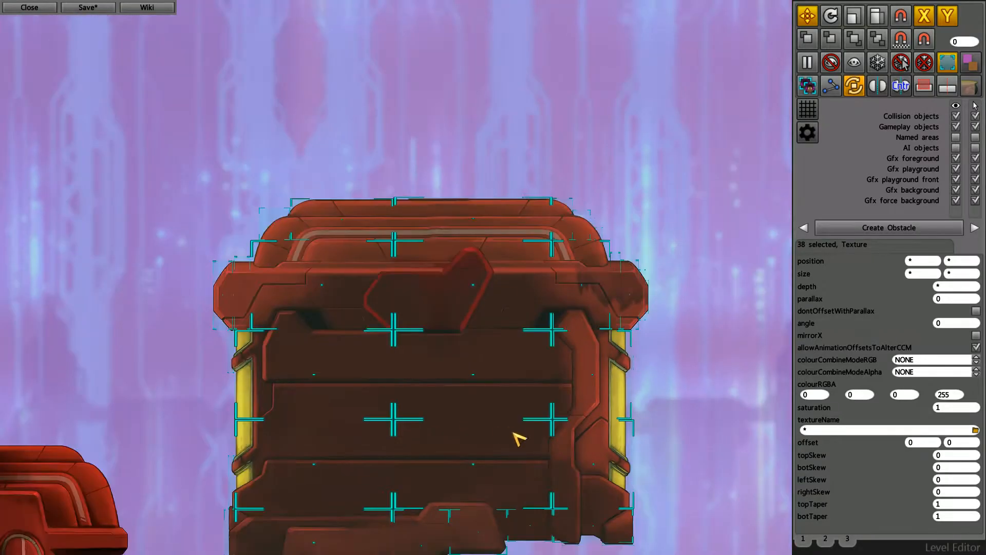
pyautogui.press('Left')
pyautogui.press('Down')
pyautogui.press('Right')
pyautogui.press('Down')
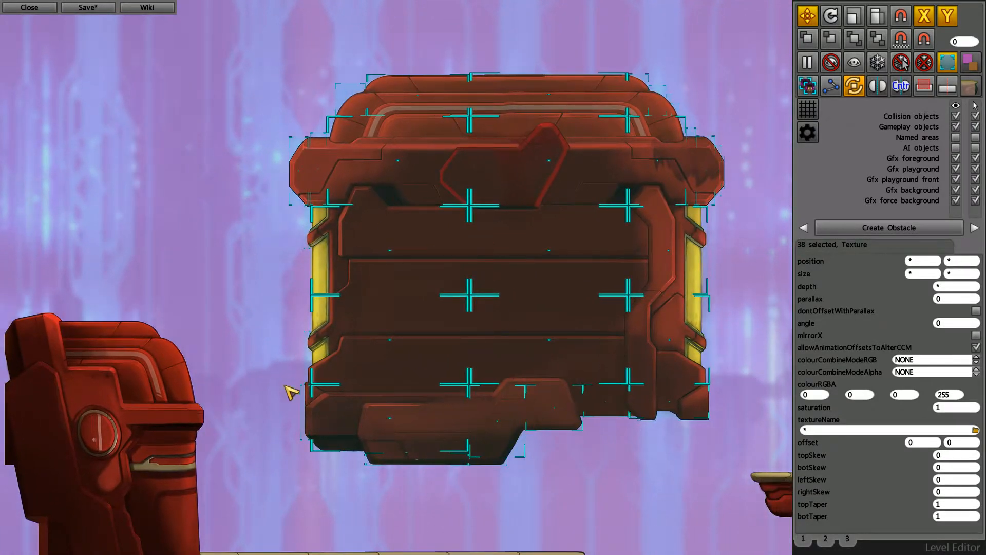
pyautogui.press('Left')
pyautogui.press('Down')
# - Select the textures of the red tower beside the blue one and inspect its parts
pyautogui.moveTo(179, 215); pyautogui.dragTo(425, 540)
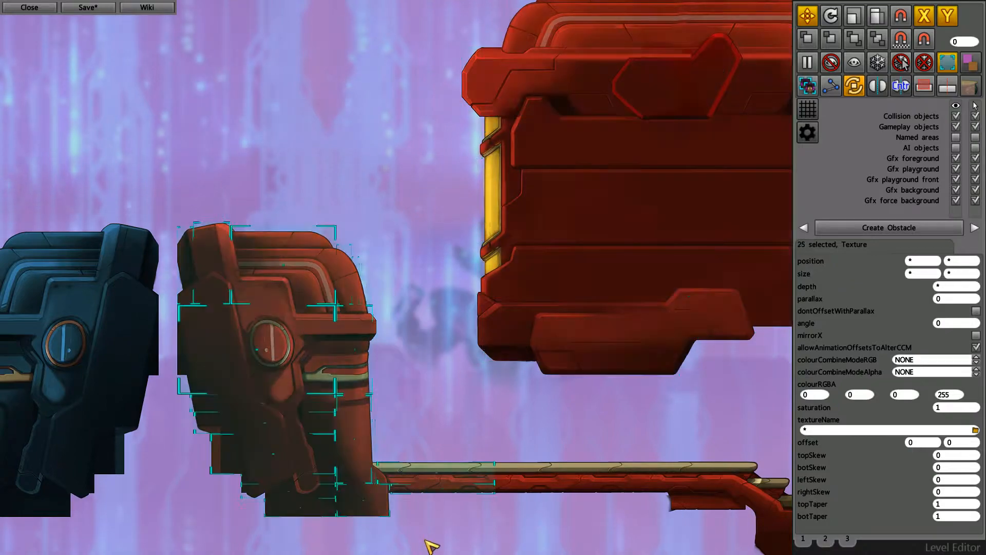
pyautogui.press('Right')
pyautogui.press('Down')
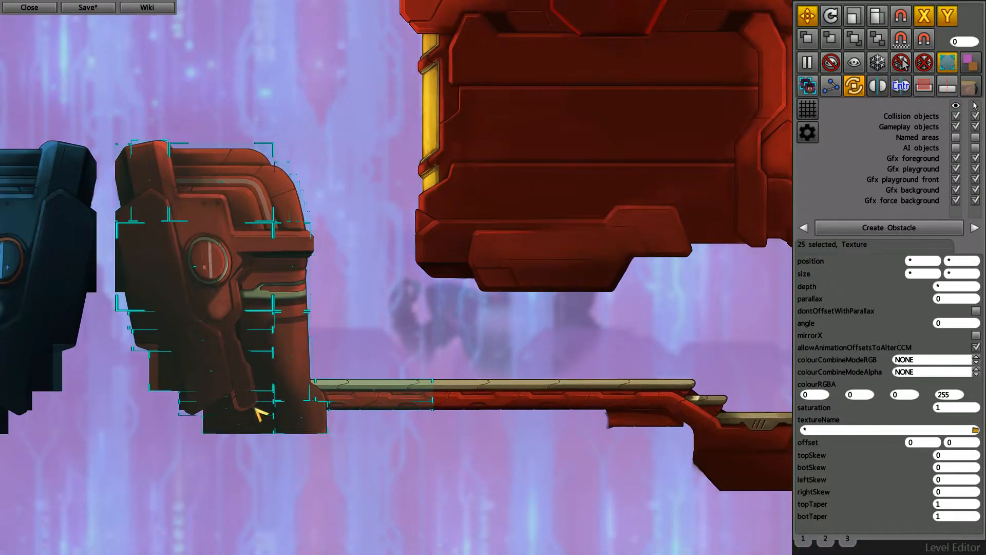
pyautogui.press('Right')
pyautogui.press('Down')
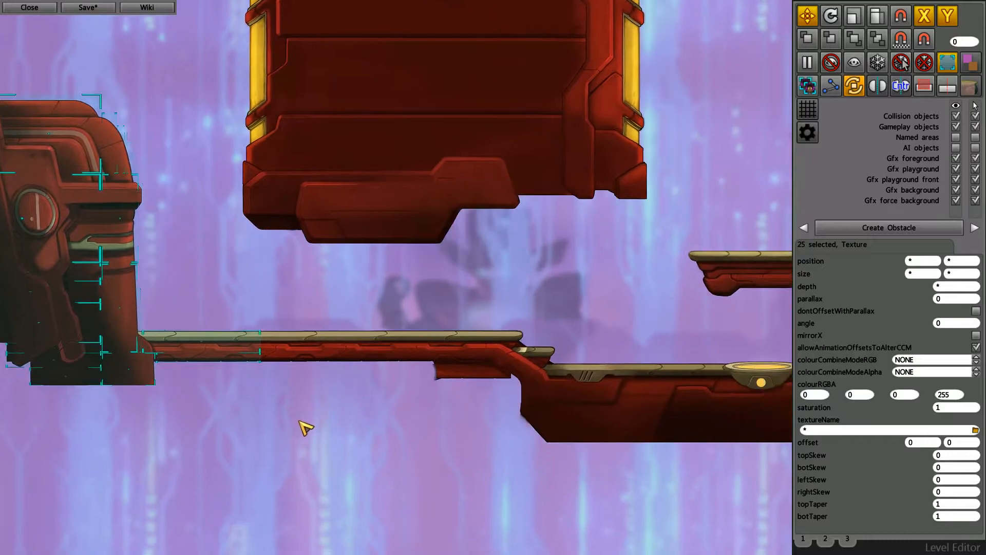
# - Select the red walkway and stepped platform pieces below the large structure and inspect how they connect
pyautogui.moveTo(249, 313); pyautogui.dragTo(627, 435)
pyautogui.press('Right')
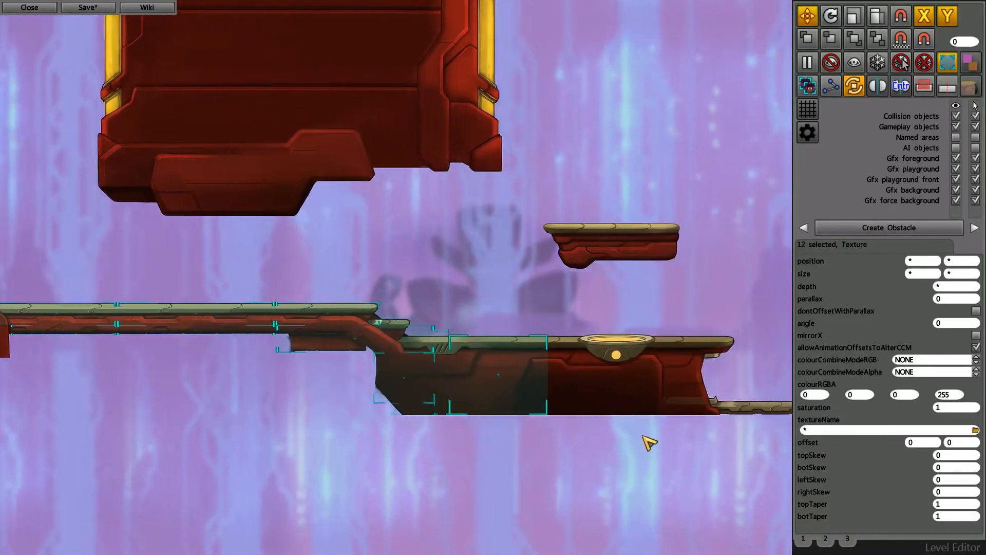
pyautogui.press('Left')
pyautogui.press('Up')
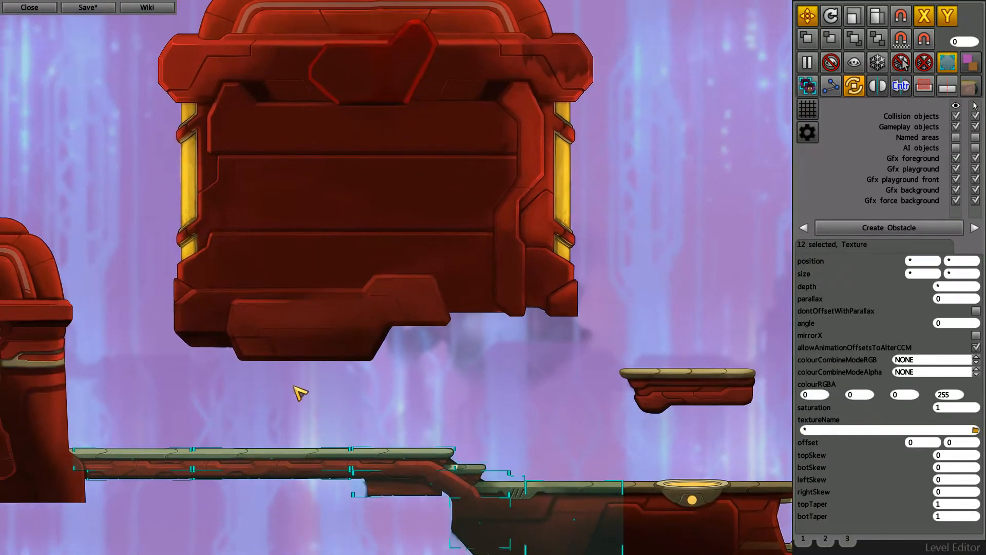
pyautogui.scroll(-1, 468, 389)
pyautogui.moveTo(346, 390); pyautogui.dragTo(405, 397, button='middle')
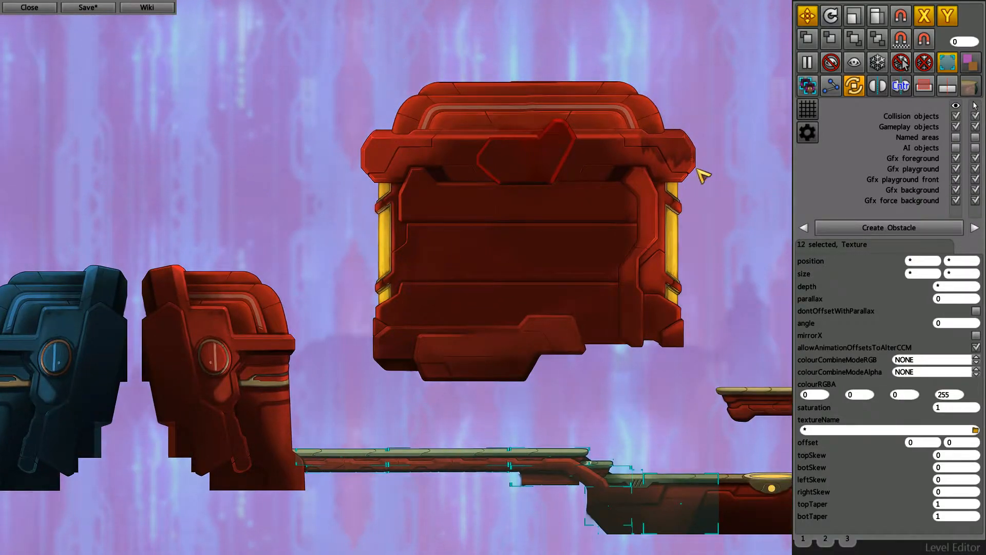
# - Select the whole large red structure again
pyautogui.press('Right')
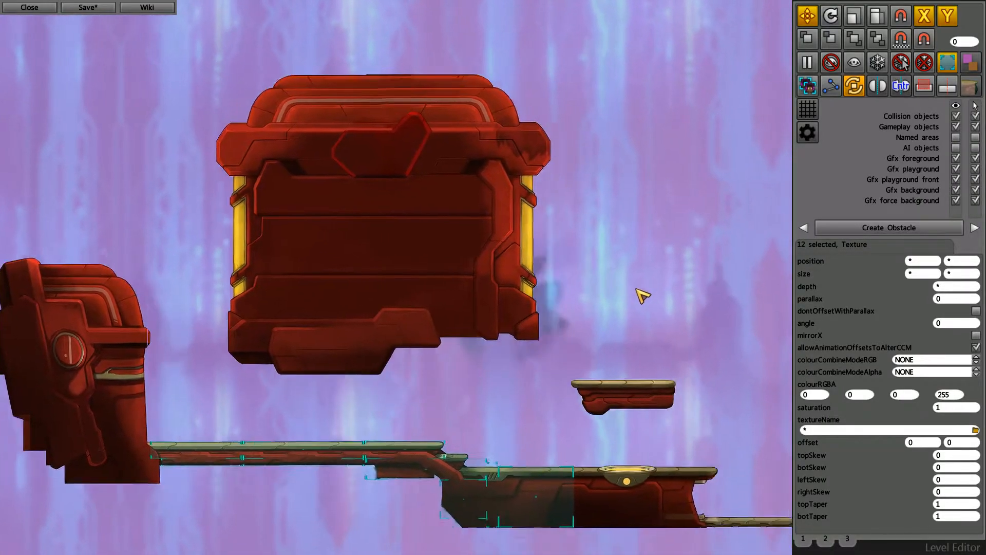
pyautogui.press('Up')
pyautogui.press('Left')
pyautogui.moveTo(265, 115); pyautogui.dragTo(619, 448)
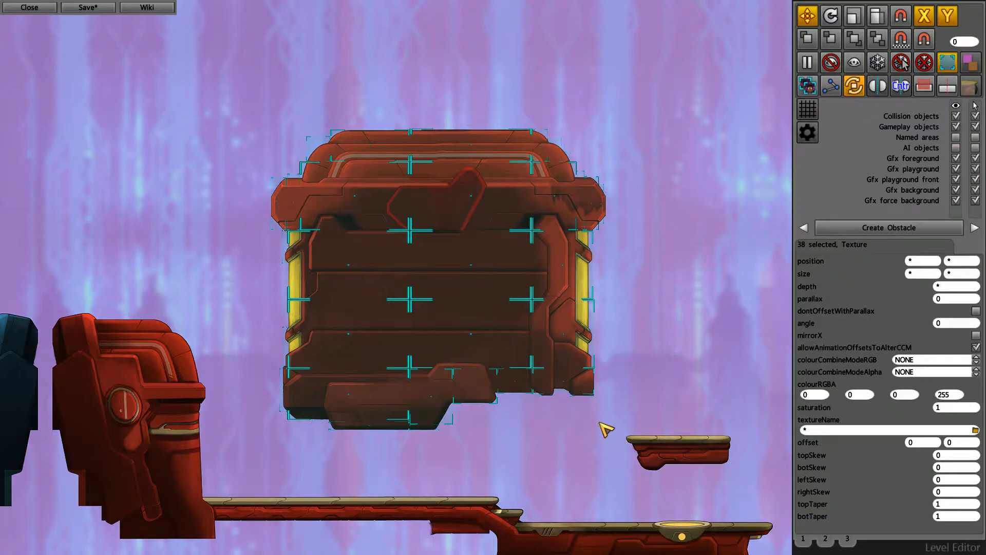
# - Examine the central towers and the blue structure that mirrors the selected red one
pyautogui.press('Left')
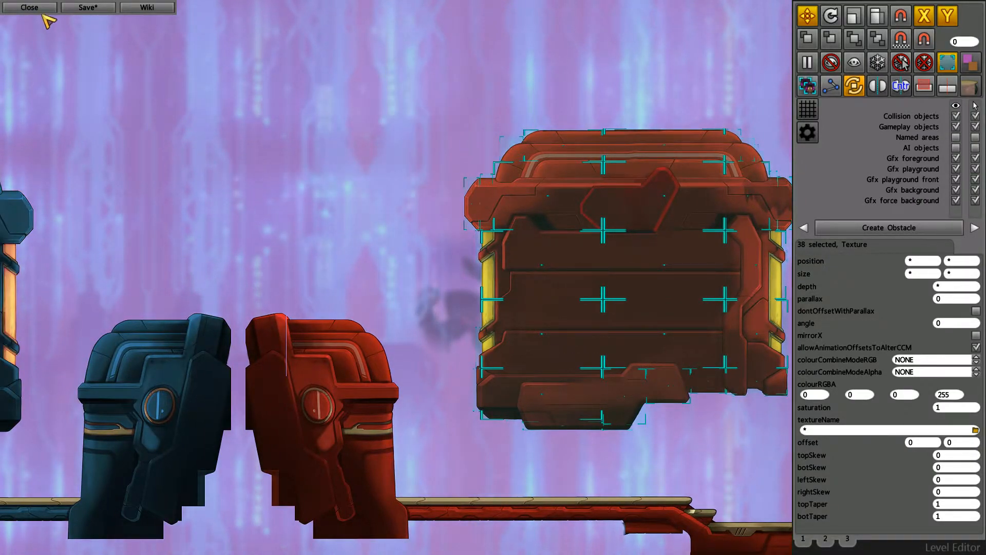
pyautogui.press('Left')
pyautogui.press('Down')
pyautogui.scroll(-2, 462, 252)
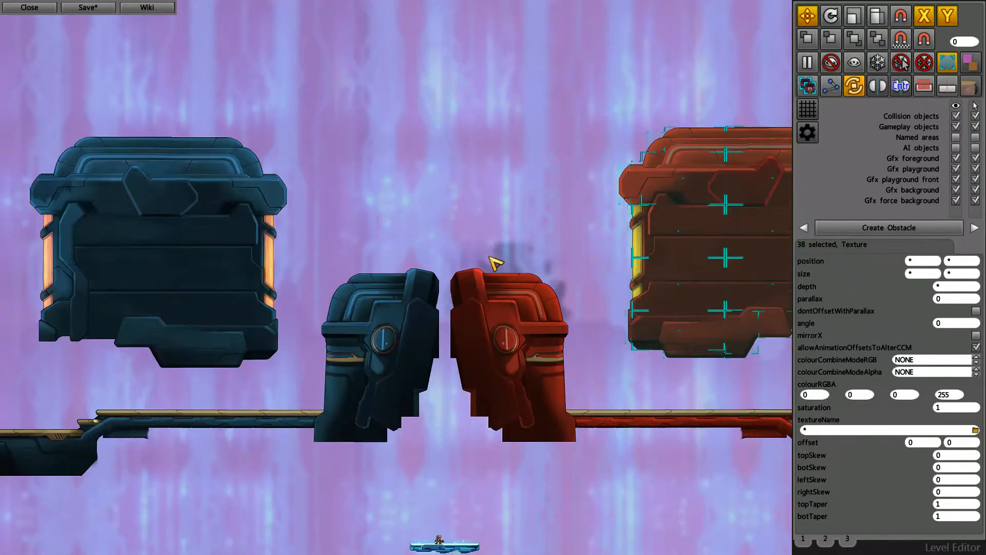
pyautogui.press('Left')
pyautogui.press('Down')
pyautogui.press('Up')
pyautogui.press('Right')
pyautogui.press('Down')
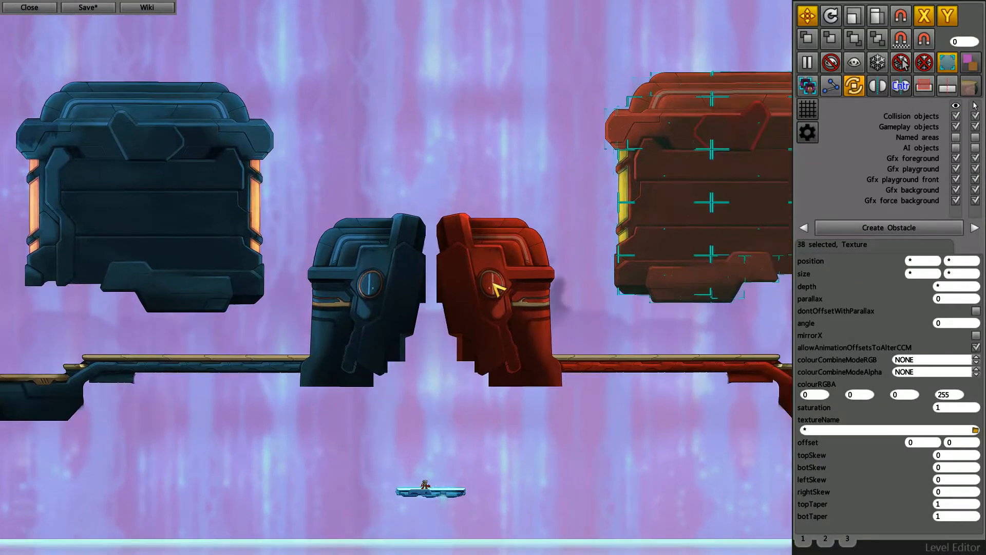
pyautogui.press('Right')
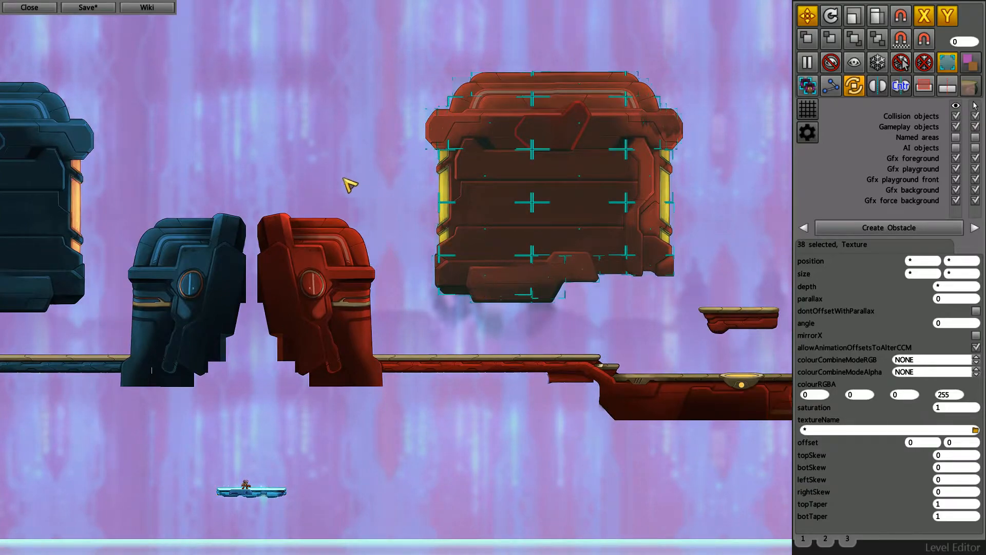
# - Paste a copy of the large red structure over the central blue and red towers
pyautogui.hotkey('ctrl', 'v')
pyautogui.press('Left')
pyautogui.press('Up')
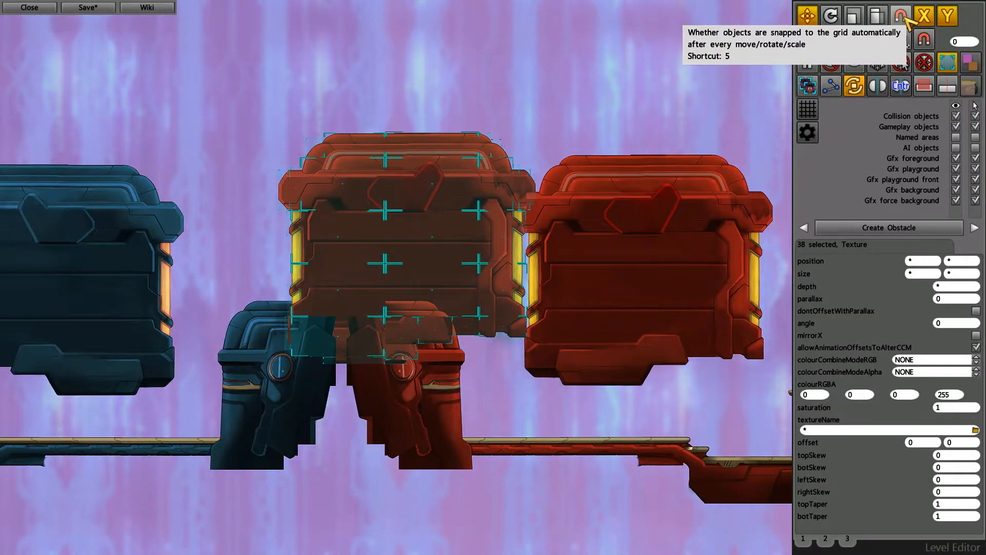
pyautogui.moveTo(582, 229); pyautogui.dragTo(617, 291, button='middle')
# - Show the grid and turn on automatic grid snapping for moved objects
pyautogui.click(807, 109)
pyautogui.scroll(2, 490, 253)
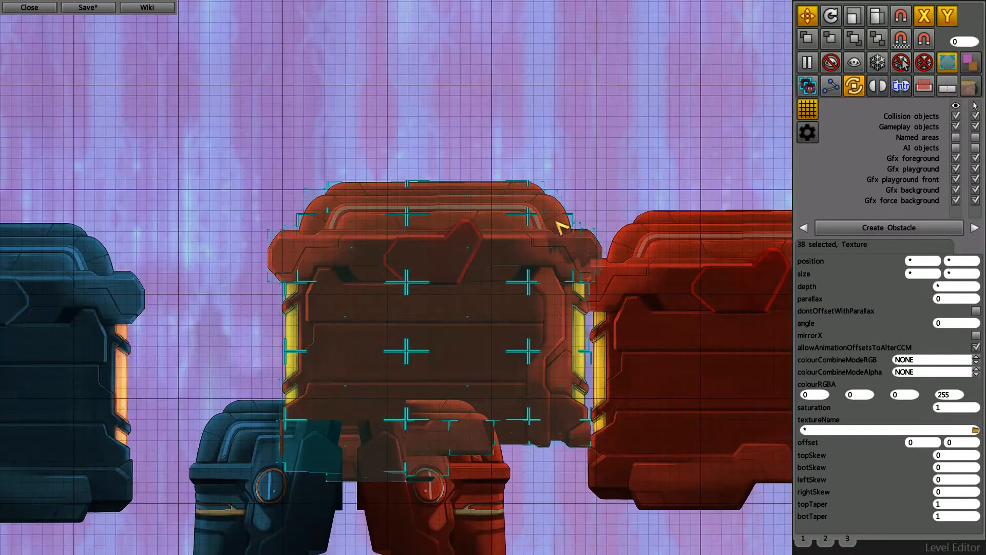
pyautogui.click(901, 17)
pyautogui.scroll(2, 386, 226)
# - Move the copied structure up with grid snapping and inspect the tile alignment along its roof, keeping it selected
pyautogui.moveTo(586, 322); pyautogui.dragTo(546, 175)
pyautogui.scroll(2, 502, 92)
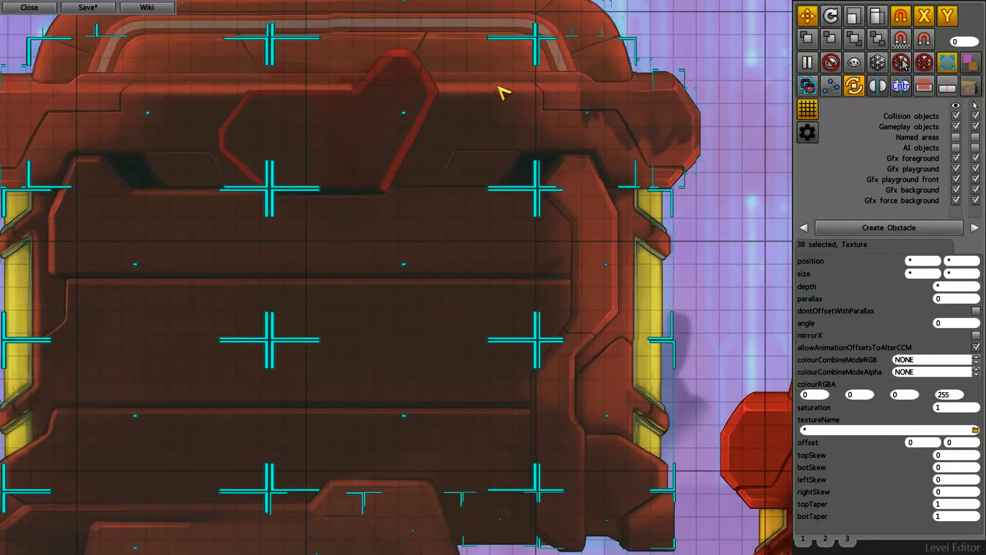
pyautogui.scroll(2, 489, 139)
pyautogui.scroll(3, 400, 119)
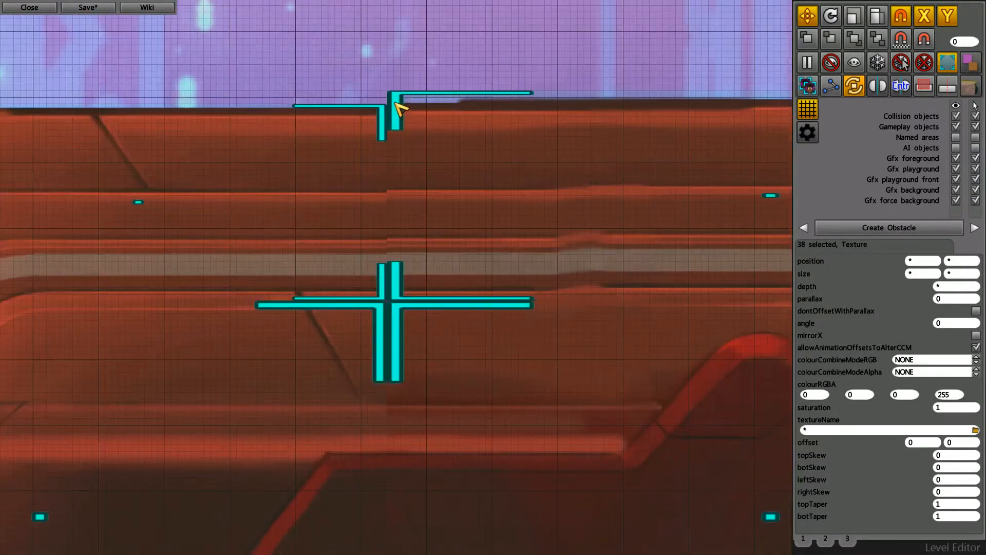
pyautogui.click(465, 49)
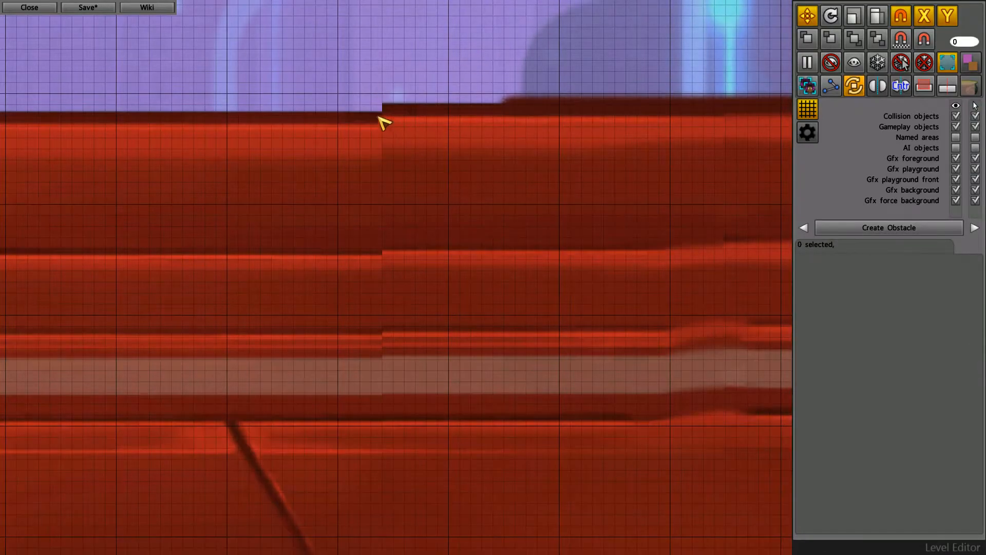
pyautogui.scroll(-2, 385, 411)
pyautogui.hotkey('ctrl', 'z')
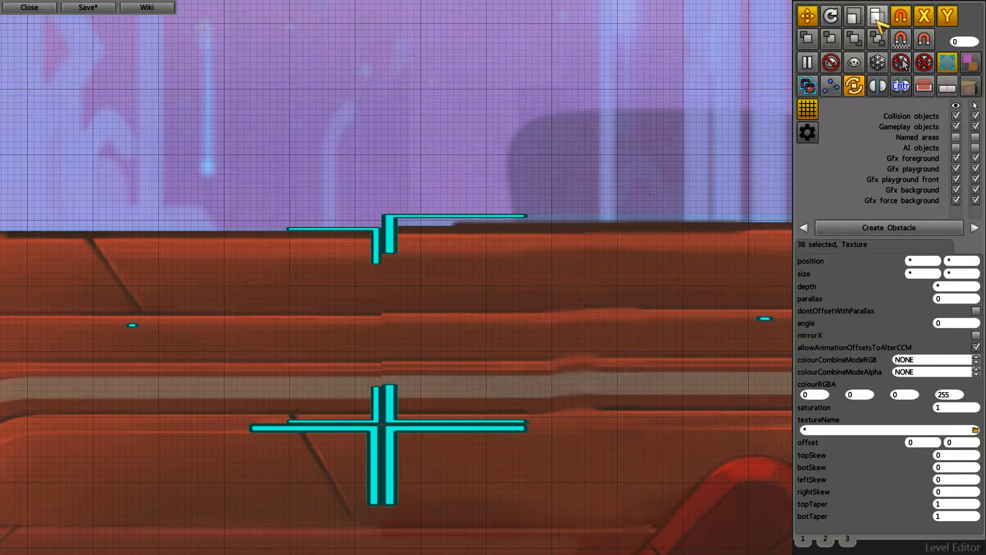
# - Turn off automatic grid snapping and undo the last move of the copied structure
pyautogui.scroll(-2, 527, 275)
pyautogui.moveTo(624, 359); pyautogui.dragTo(555, 242, button='middle')
pyautogui.scroll(-2, 446, 254)
pyautogui.hotkey('ctrl', 'z')
pyautogui.scroll(-2, 590, 323)
pyautogui.moveTo(549, 236); pyautogui.dragTo(546, 233)
# - Reposition the copied structure freely above the central blue and red towers
pyautogui.press('Left')
pyautogui.press('Up')
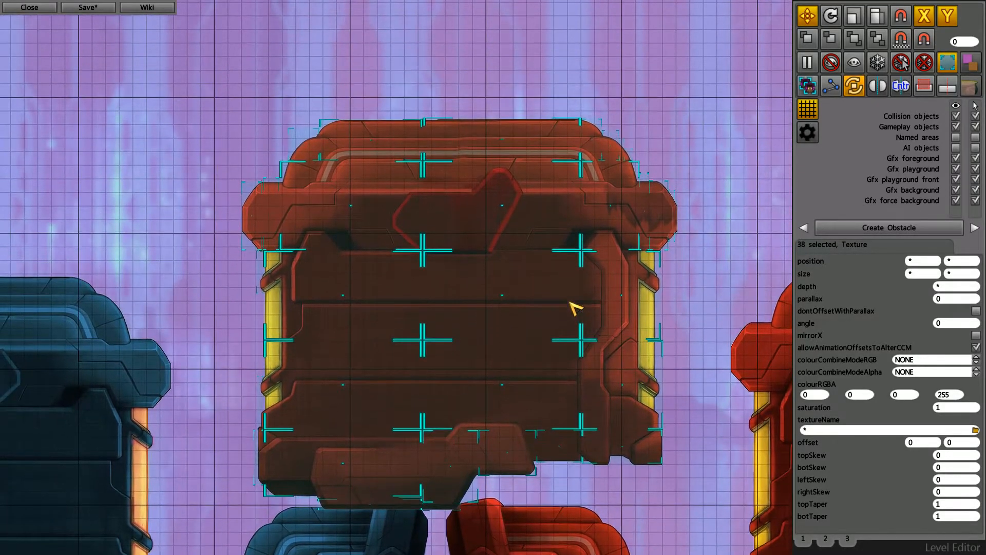
pyautogui.press('Right')
pyautogui.press('Down')
pyautogui.moveTo(555, 295); pyautogui.dragTo(568, 302, button='middle')
pyautogui.press('Up')
pyautogui.moveTo(608, 334); pyautogui.dragTo(599, 270)
# - Nudge the copied structure slightly and check the vertical seam between its centre tiles up close
pyautogui.scroll(5, 401, 259)
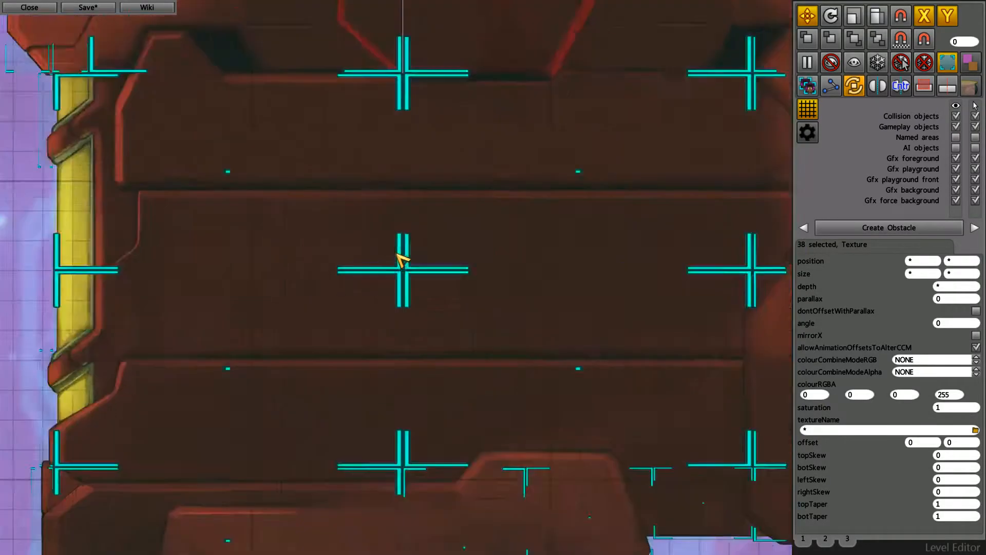
pyautogui.scroll(-1, 417, 275)
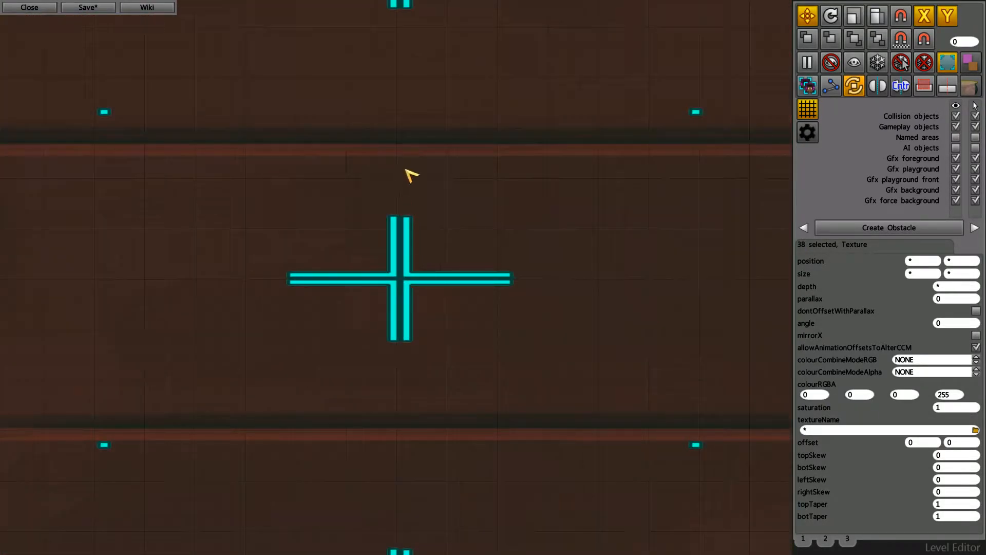
pyautogui.scroll(-1, 405, 168)
pyautogui.moveTo(502, 294); pyautogui.dragTo(522, 301, button='middle')
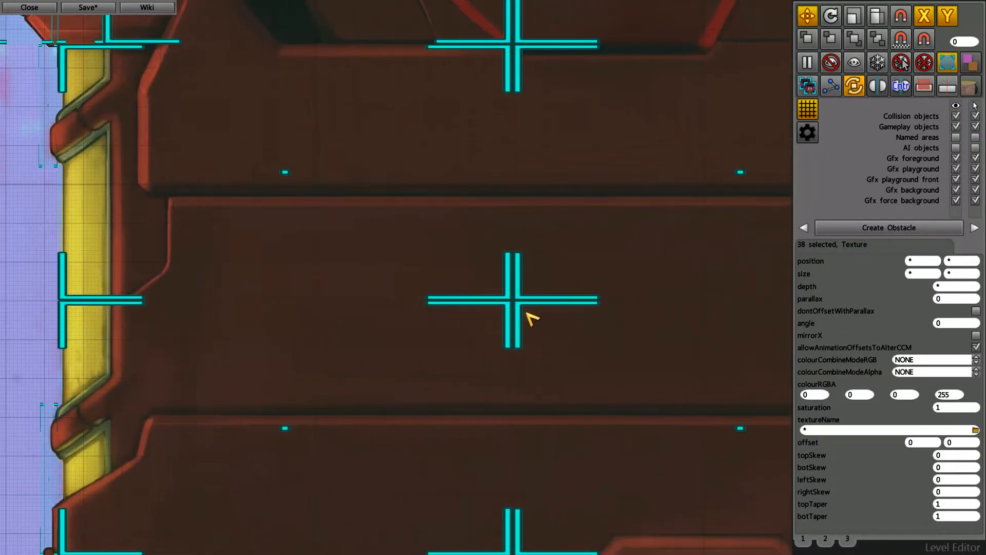
pyautogui.scroll(2, 530, 308)
pyautogui.scroll(1, 528, 290)
pyautogui.scroll(-1, 528, 292)
pyautogui.moveTo(551, 307); pyautogui.dragTo(547, 312, button='middle')
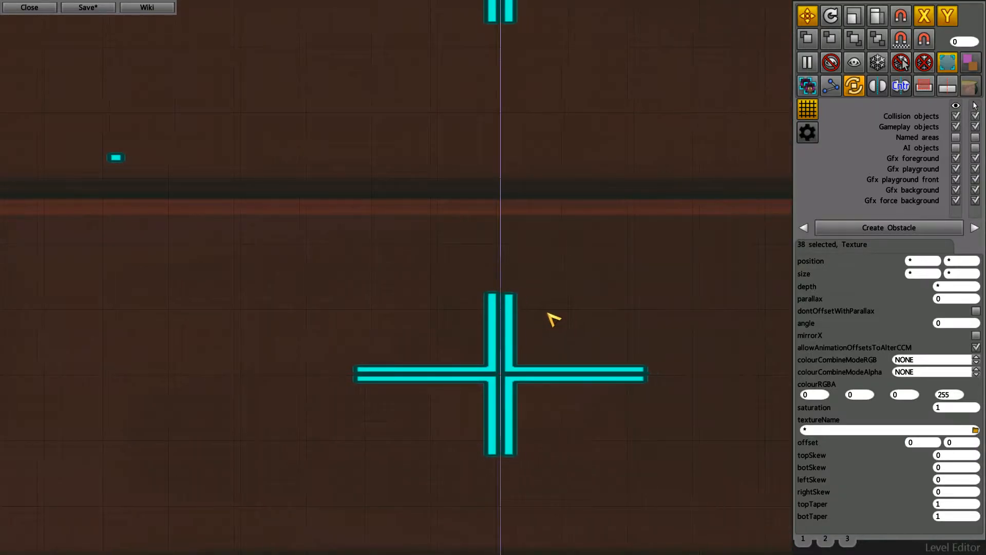
# - Nudge the copied structure to close its centre seam with the grid and selection outlines hidden, restoring the outlines
pyautogui.click(951, 61)
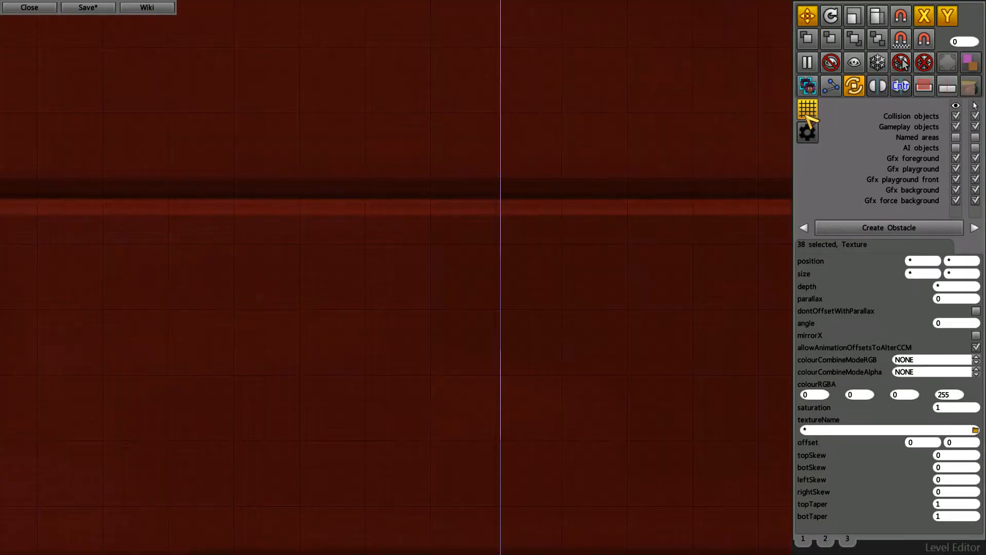
pyautogui.scroll(-4, 520, 452)
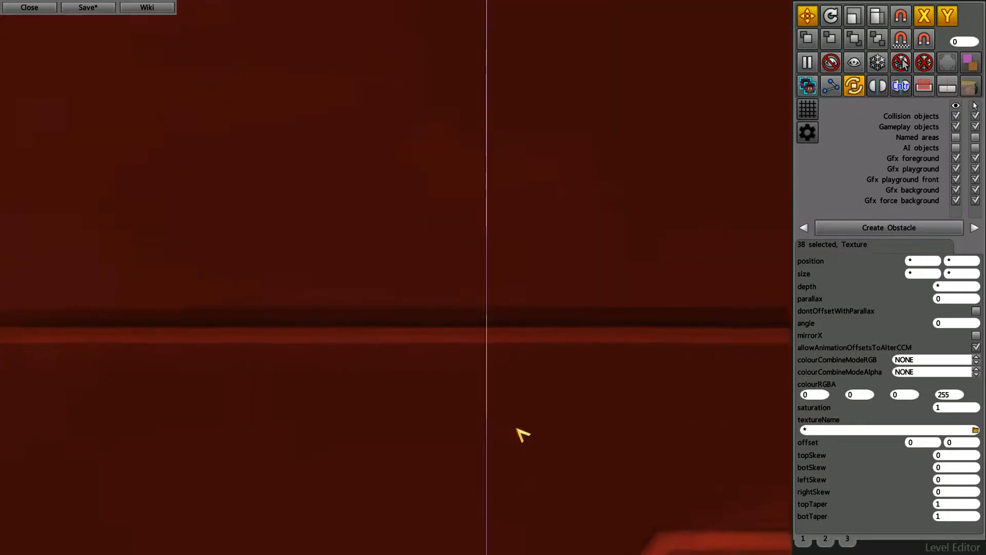
pyautogui.moveTo(496, 403); pyautogui.dragTo(511, 372, button='middle')
pyautogui.scroll(-2, 455, 342)
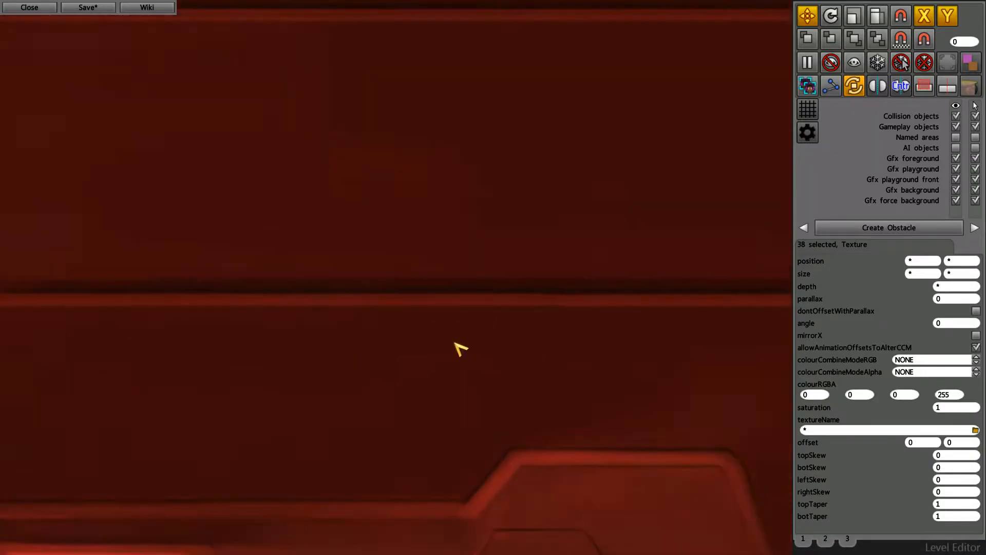
pyautogui.click(951, 66)
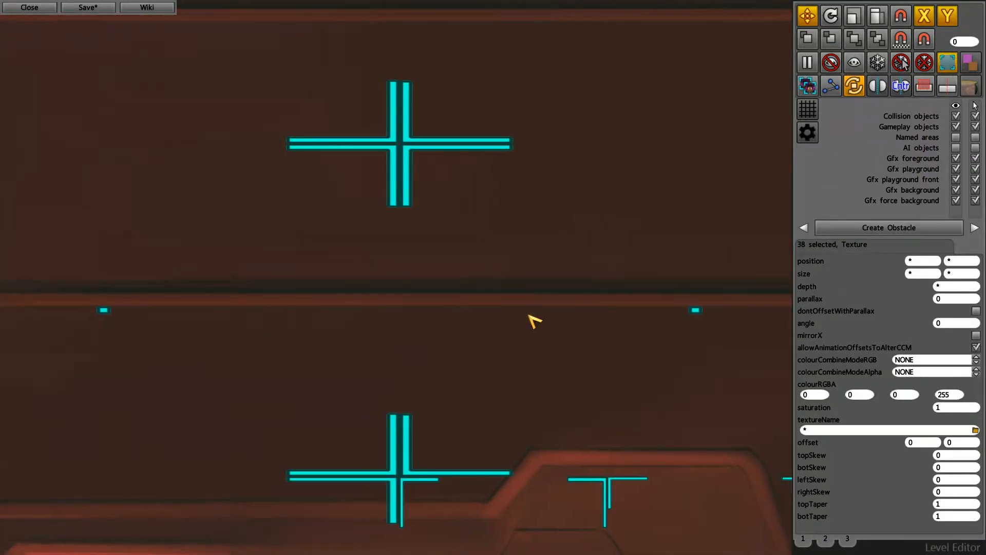
# - Nudge the copied structure in small increments to bring out the vertical seam between its centre tiles
pyautogui.press('Right')
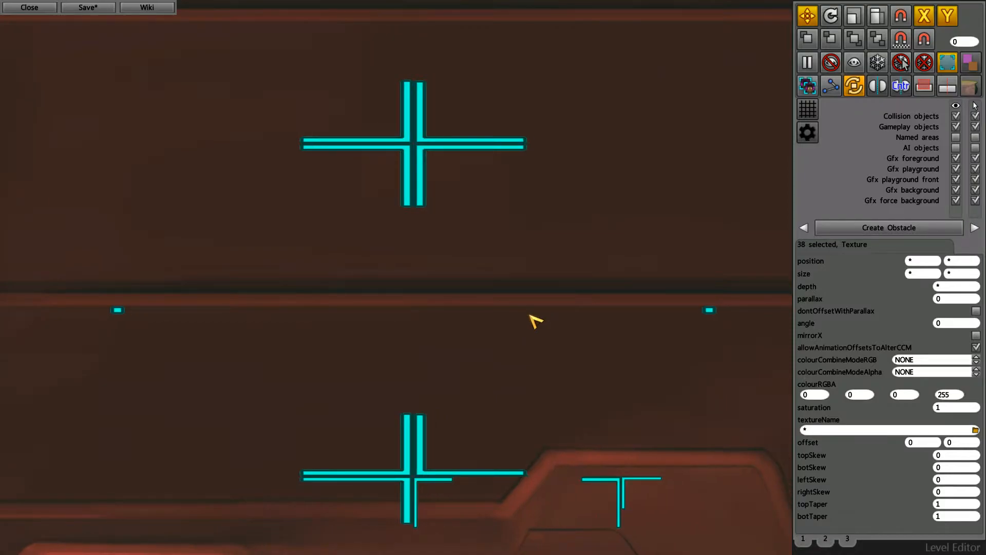
pyautogui.press('Down')
pyautogui.press('Left')
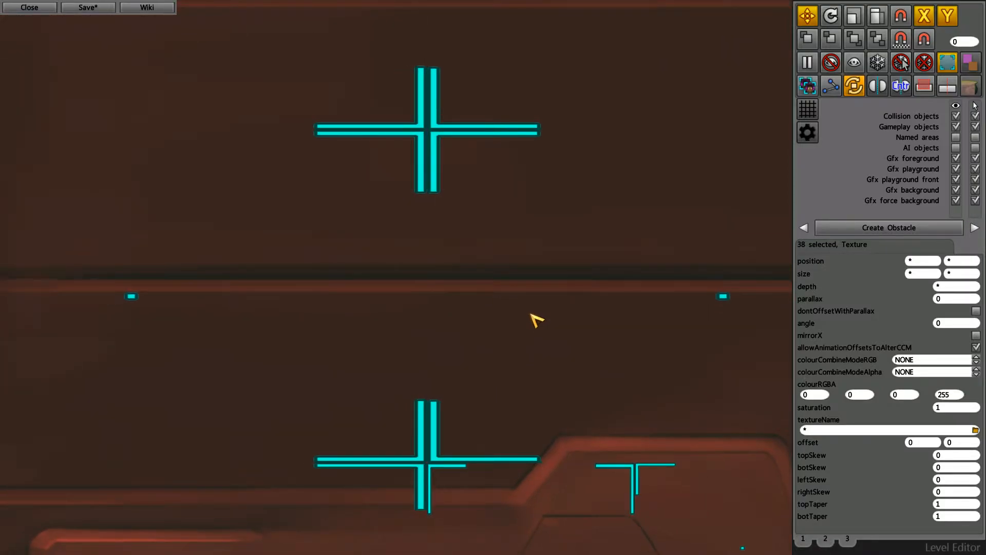
pyautogui.press('Right')
pyautogui.press('Down')
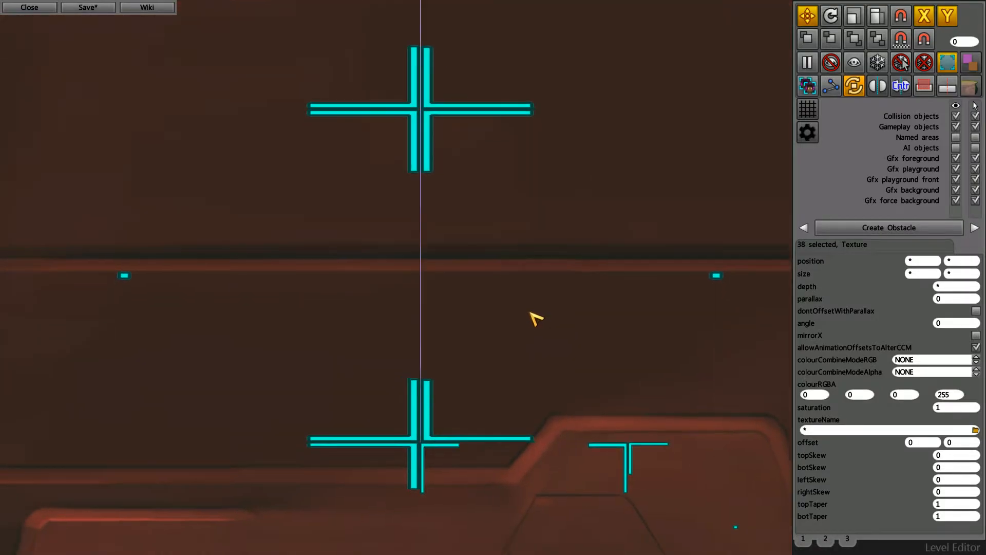
# - Set the width of the copied structure's lower tile beside the centre seam to 1.174 and check the join
pyautogui.click(477, 319)
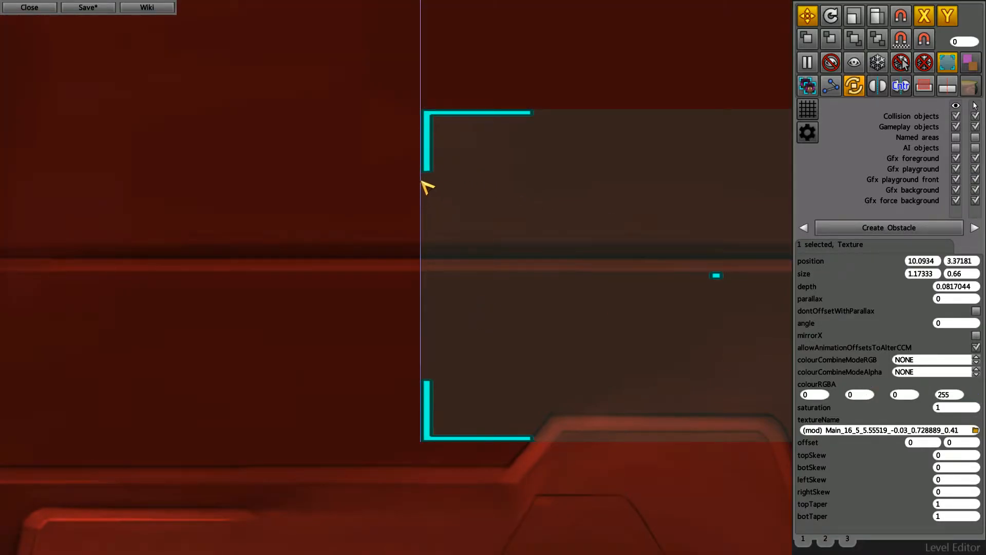
pyautogui.click(924, 273)
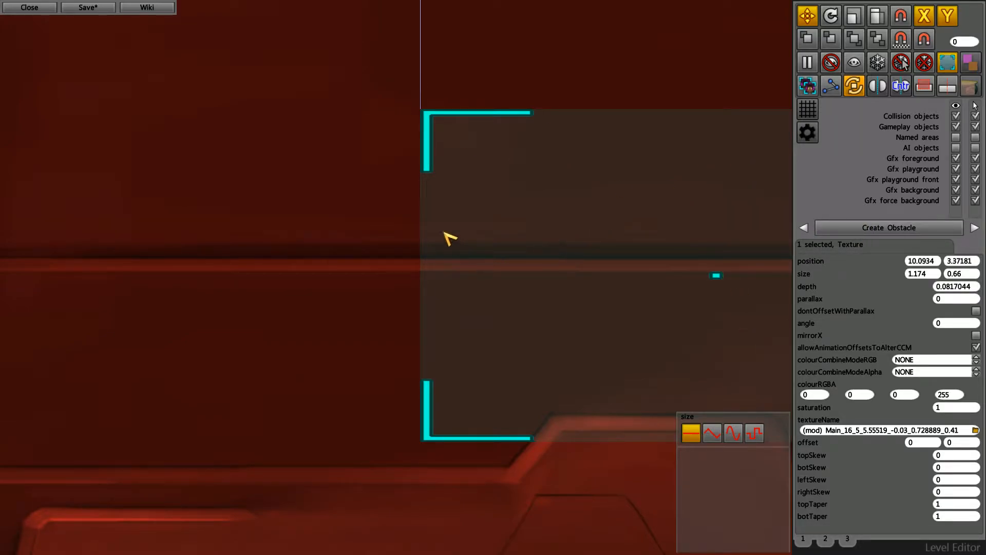
pyautogui.moveTo(552, 251); pyautogui.dragTo(520, 244, button='middle')
pyautogui.moveTo(415, 289)
pyautogui.mouseDown(button='middle')
pyautogui.moveTo(418, 306)
pyautogui.moveTo(396, 284)
pyautogui.mouseUp(button='middle')
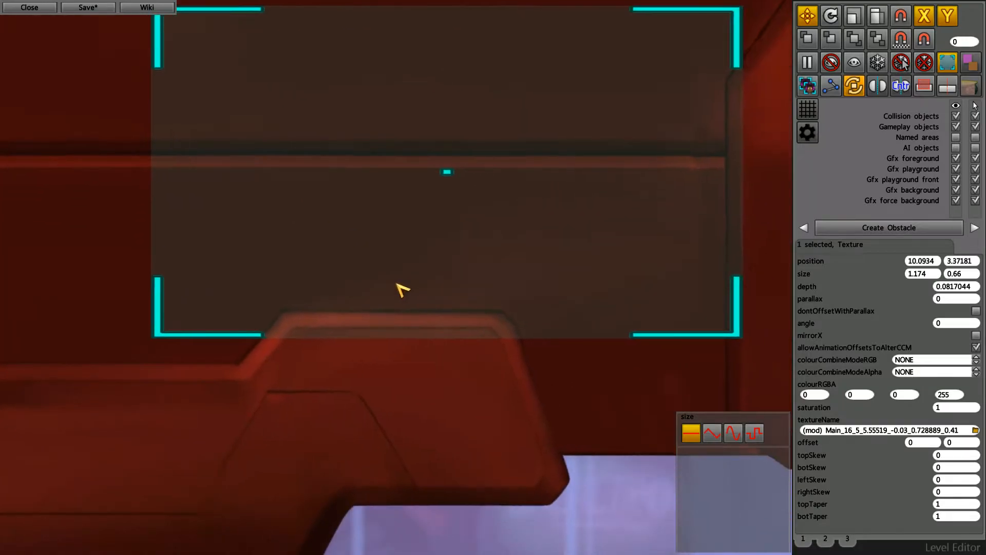
# - Set the width of the tile beside the seam through the copied structure's upper emblem to 1.174 and inspect its edges
pyautogui.scroll(-2, 406, 288)
pyautogui.scroll(-2, 483, 272)
pyautogui.moveTo(488, 253); pyautogui.dragTo(529, 296, button='middle')
pyautogui.scroll(1, 529, 296)
pyautogui.click(469, 188)
pyautogui.moveTo(615, 252); pyautogui.dragTo(617, 286, button='middle')
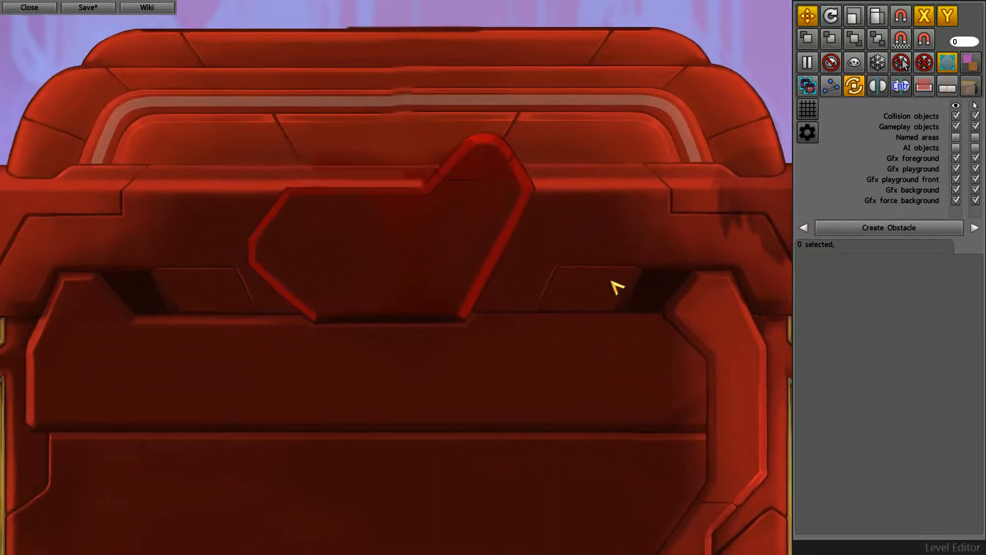
pyautogui.click(363, 227)
pyautogui.scroll(1, 339, 235)
pyautogui.moveTo(385, 221); pyautogui.dragTo(389, 221, button='middle')
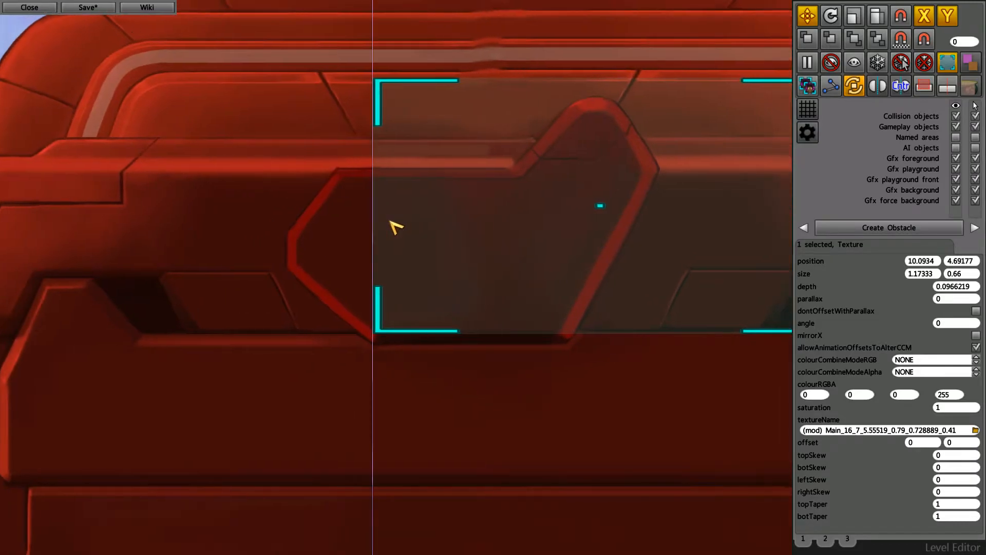
pyautogui.click(939, 273)
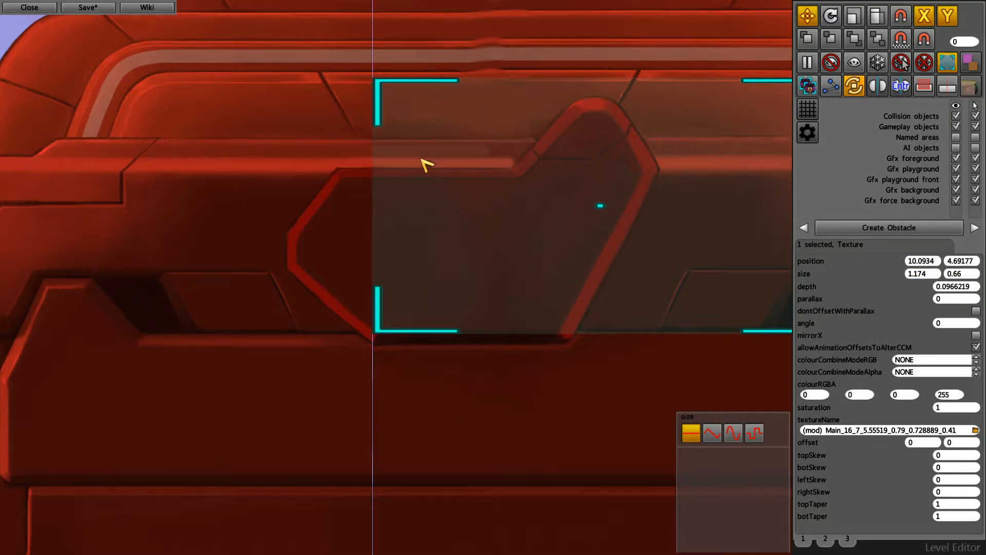
pyautogui.moveTo(425, 163); pyautogui.dragTo(423, 169, button='middle')
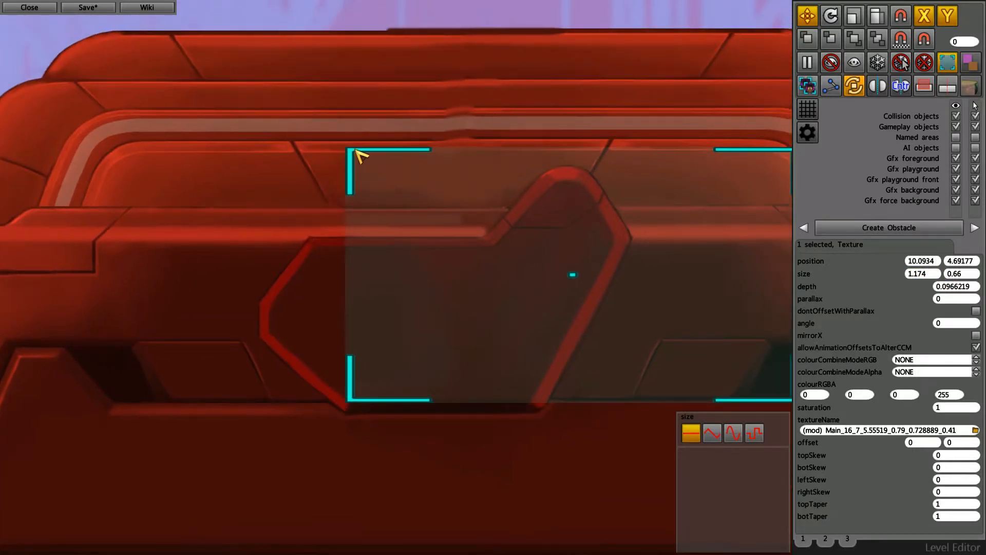
pyautogui.moveTo(420, 210); pyautogui.dragTo(403, 207, button='middle')
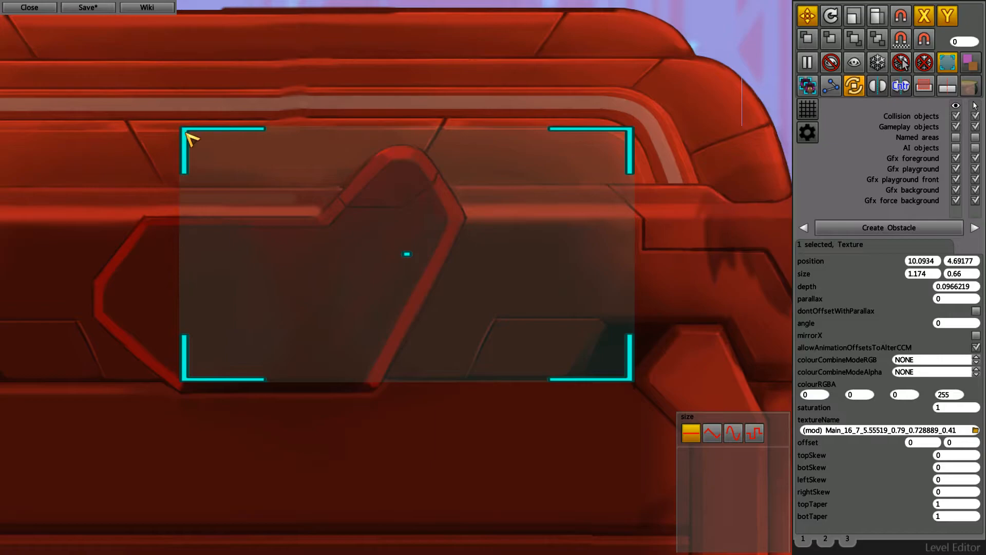
pyautogui.moveTo(414, 337); pyautogui.dragTo(426, 337, button='middle')
pyautogui.moveTo(424, 381)
pyautogui.mouseDown(button='middle')
pyautogui.moveTo(449, 330)
pyautogui.moveTo(431, 322)
pyautogui.mouseUp(button='middle')
# - Pull the red tower's tile with the round emblem out into the empty space below the towers
pyautogui.scroll(-2, 432, 322)
pyautogui.moveTo(543, 339); pyautogui.dragTo(531, 351, button='middle')
pyautogui.moveTo(519, 281); pyautogui.dragTo(502, 282, button='middle')
pyautogui.click(469, 340)
pyautogui.moveTo(567, 358); pyautogui.dragTo(521, 325, button='middle')
pyautogui.scroll(-3, 522, 325)
pyautogui.moveTo(355, 395); pyautogui.dragTo(376, 388, button='middle')
pyautogui.moveTo(443, 231); pyautogui.dragTo(401, 363, button='middle')
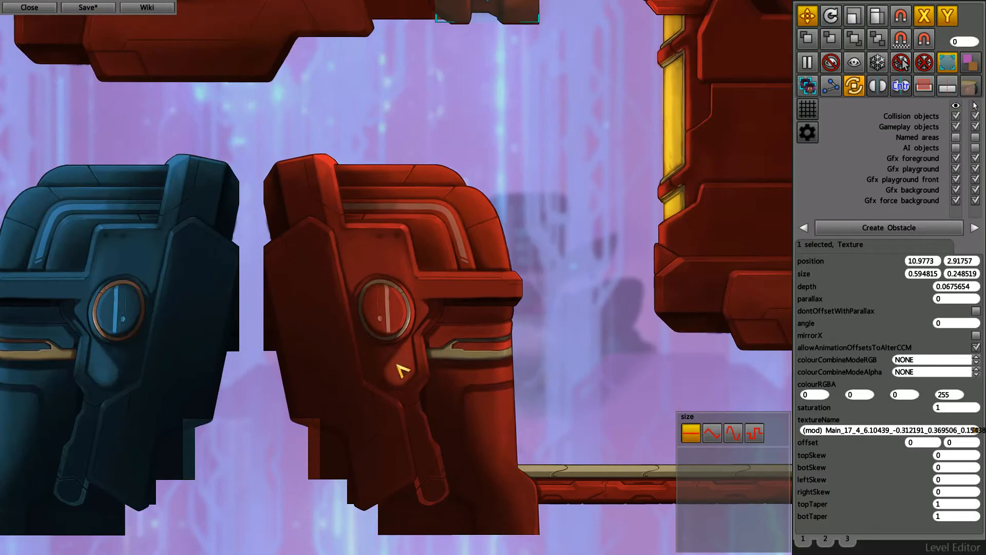
pyautogui.click(407, 297)
pyautogui.moveTo(389, 464); pyautogui.dragTo(466, 282, button='middle')
pyautogui.moveTo(545, 203); pyautogui.dragTo(455, 491)
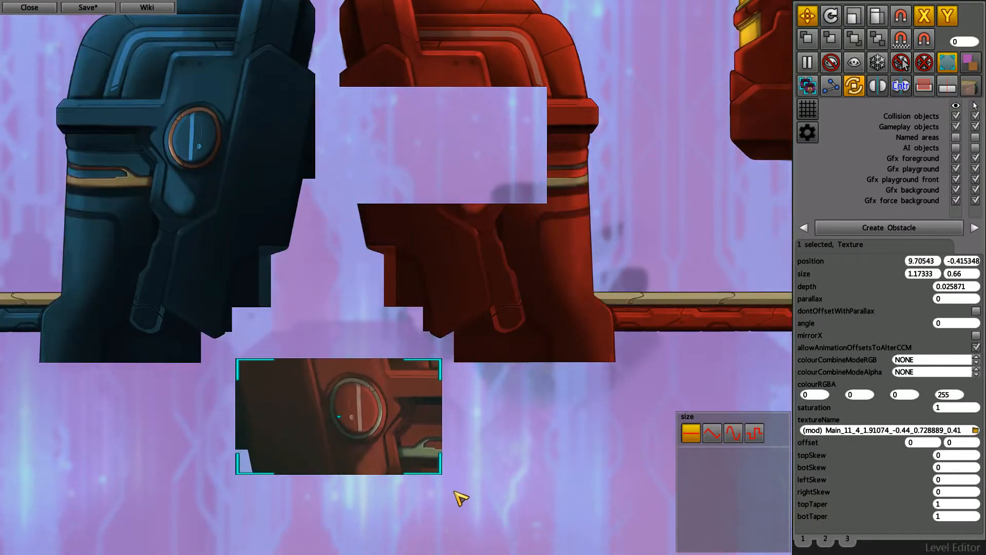
pyautogui.moveTo(456, 491); pyautogui.dragTo(499, 436, button='middle')
# - Stretch the pulled-out emblem tile non-uniformly into a long thin strip of about 3.5 by 0.12
pyautogui.press('r')
pyautogui.press('t')
pyautogui.moveTo(509, 305); pyautogui.dragTo(609, 462)
pyautogui.scroll(2, 390, 291)
pyautogui.scroll(-2, 440, 348)
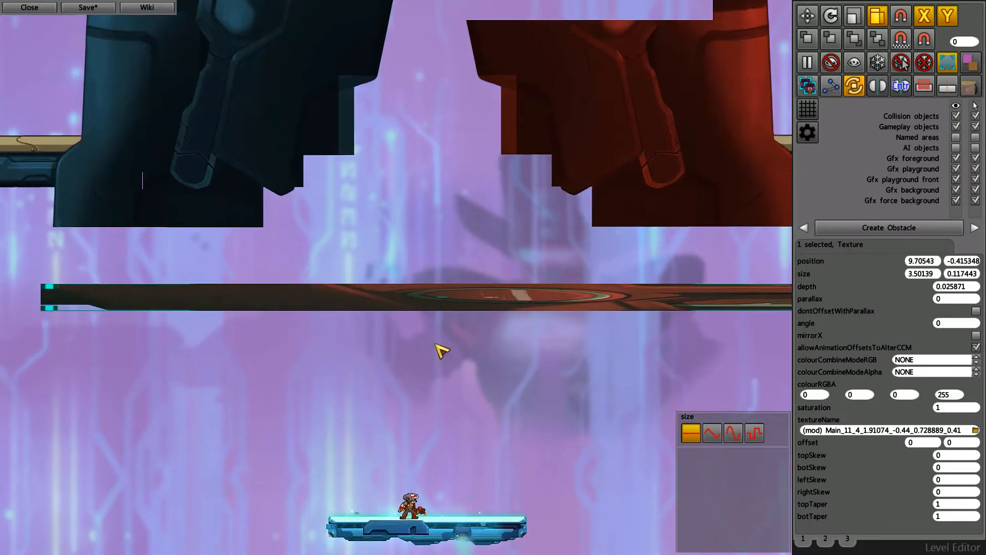
pyautogui.scroll(2, 436, 346)
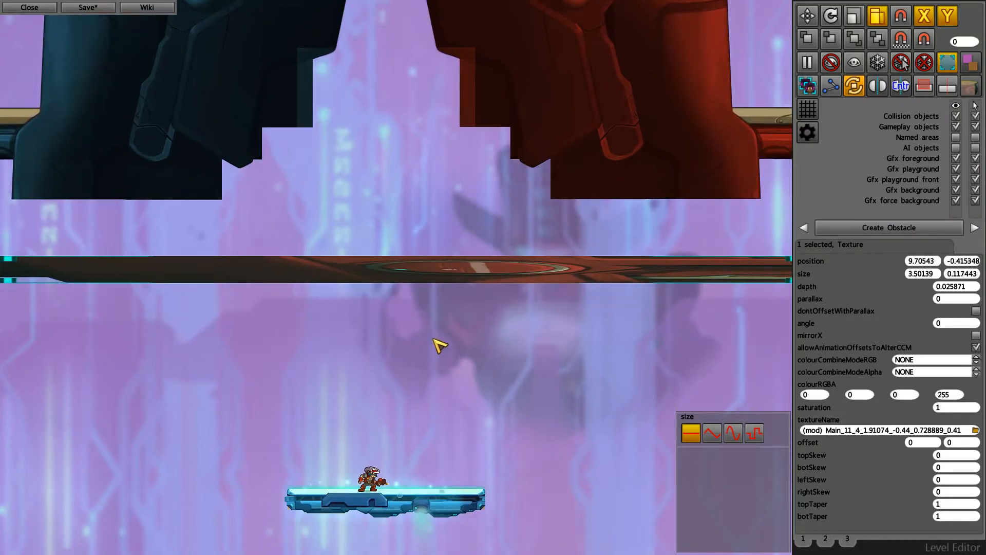
# - Snap the stretched emblem tile's size to the pixel size of its texture and pause the background animation
pyautogui.click(905, 45)
pyautogui.press('space')
pyautogui.moveTo(661, 208); pyautogui.dragTo(558, 283, button='middle')
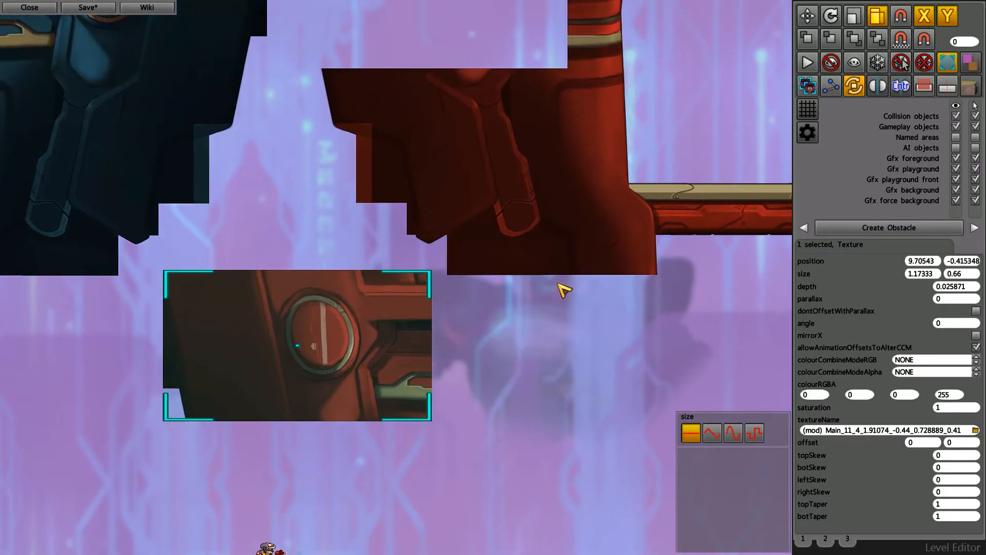
pyautogui.moveTo(533, 116); pyautogui.dragTo(505, 220, button='middle')
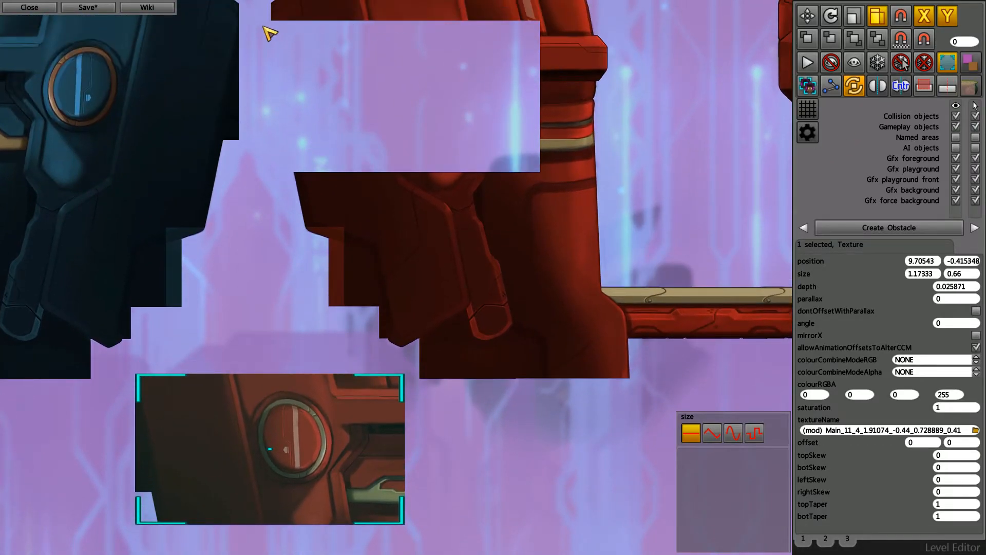
pyautogui.moveTo(528, 181); pyautogui.dragTo(552, 183, button='middle')
pyautogui.moveTo(576, 250); pyautogui.dragTo(519, 258, button='middle')
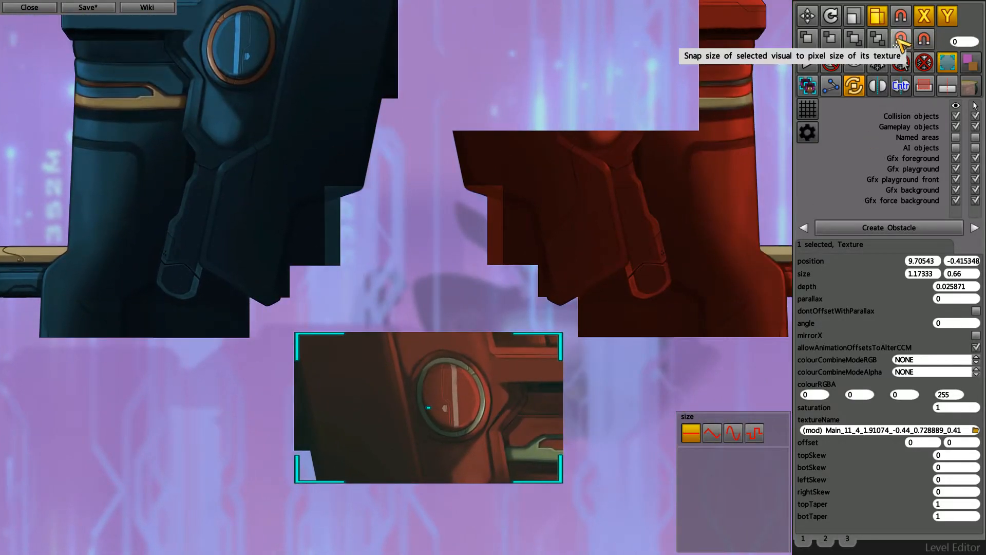
# - Undo the changes to the emblem tile back to its original place in the red tower
pyautogui.moveTo(428, 367); pyautogui.dragTo(255, 243, button='middle')
pyautogui.moveTo(414, 331); pyautogui.dragTo(415, 351, button='middle')
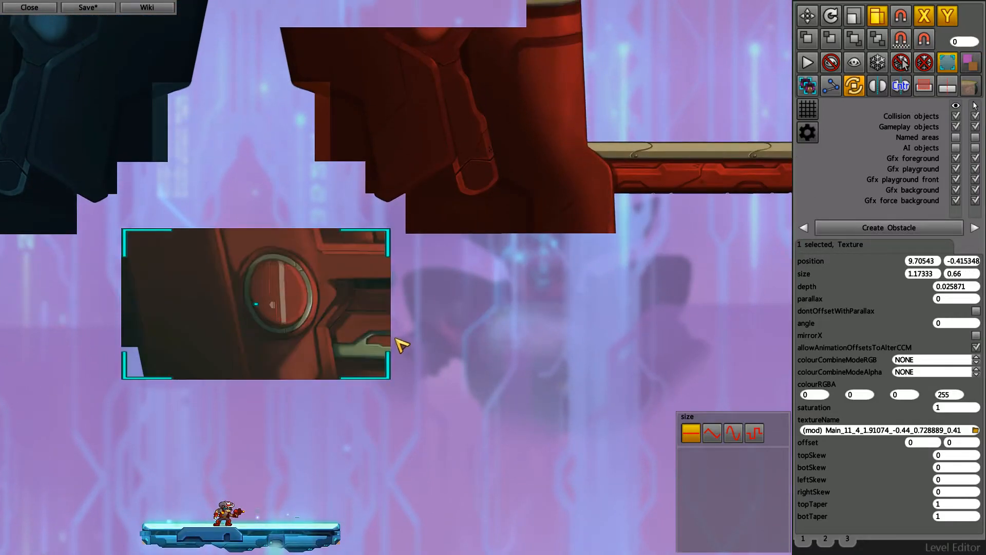
pyautogui.hotkey('ctrl', 'z')
# - Select the three textures of the small floating blue platform and move them together slightly up and to the left
pyautogui.moveTo(476, 261); pyautogui.dragTo(513, 286, button='middle')
pyautogui.scroll(-3, 431, 296)
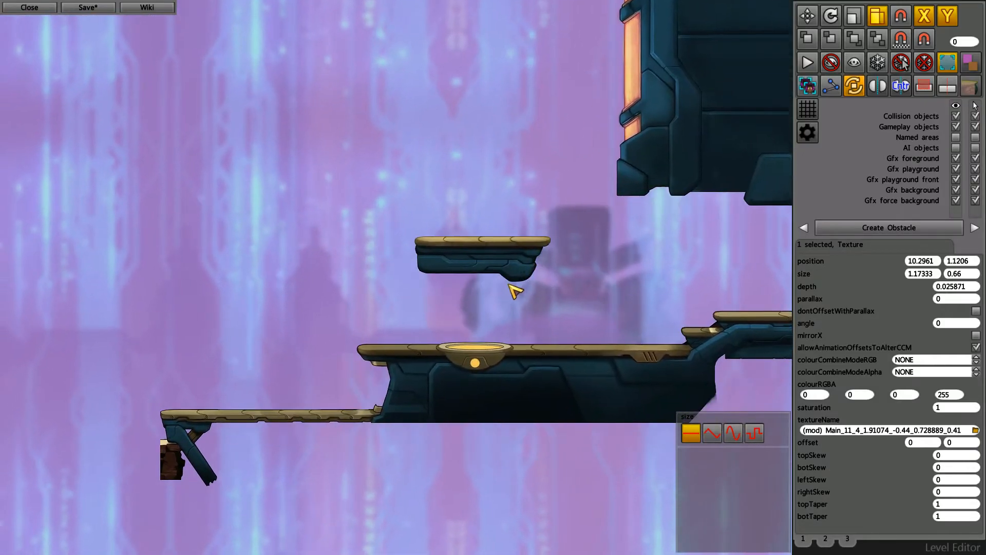
pyautogui.moveTo(391, 218); pyautogui.dragTo(590, 302)
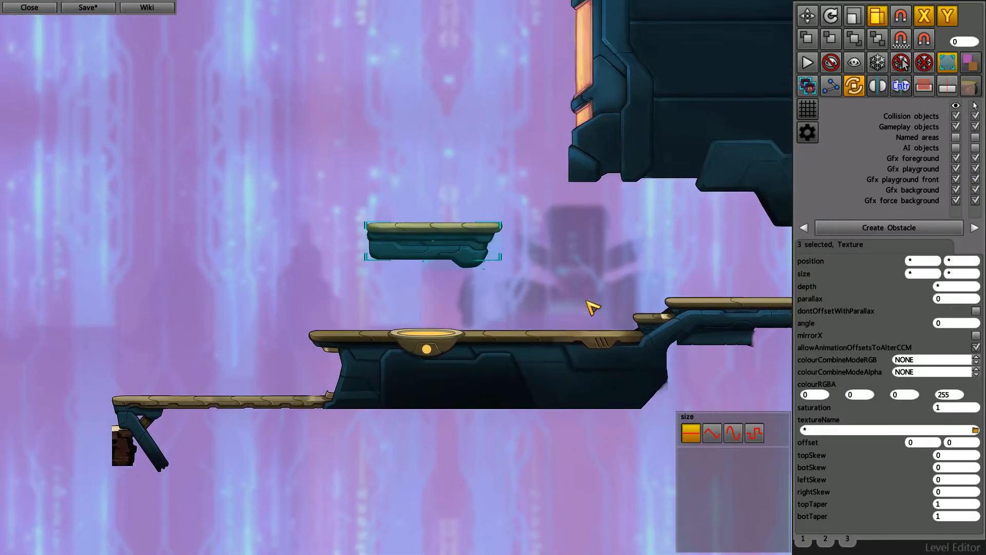
pyautogui.scroll(2, 517, 269)
pyautogui.scroll(1, 498, 255)
pyautogui.moveTo(599, 288); pyautogui.dragTo(569, 293, button='middle')
pyautogui.scroll(-2, 408, 266)
pyautogui.moveTo(408, 300); pyautogui.dragTo(438, 302, button='middle')
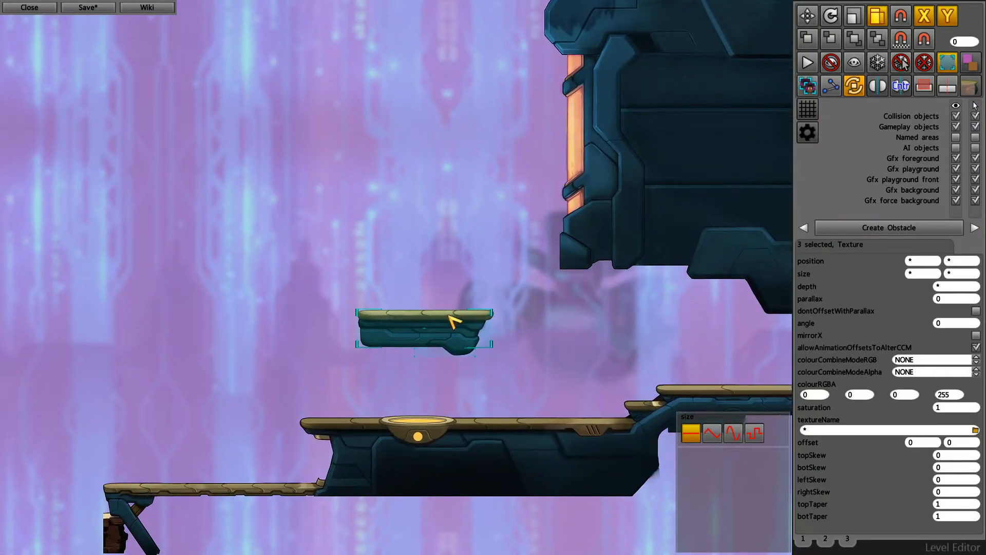
pyautogui.scroll(1, 431, 333)
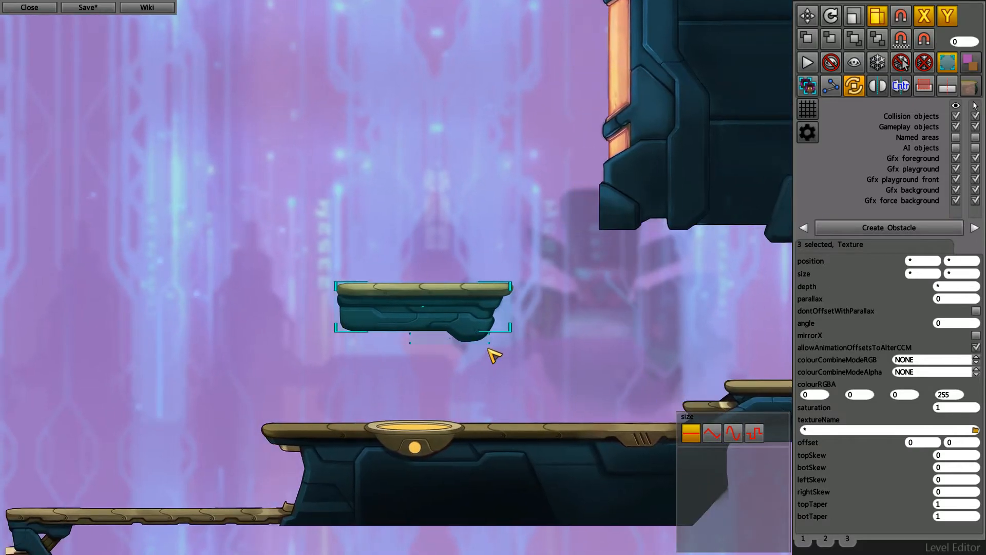
pyautogui.click(807, 16)
pyautogui.moveTo(620, 321); pyautogui.dragTo(569, 287)
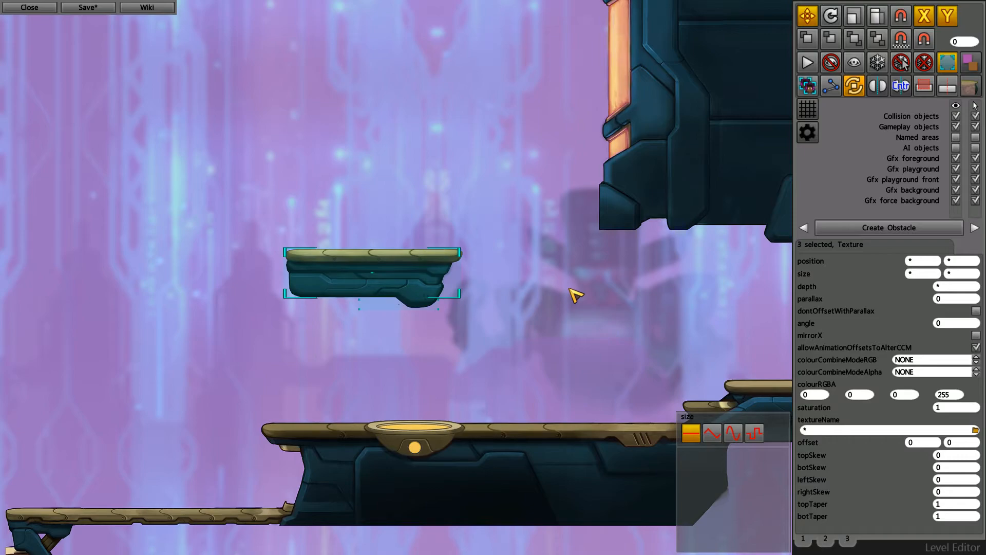
# - Scale the small floating platform up slightly with uniform scaling and return it to its original size
pyautogui.press('3')
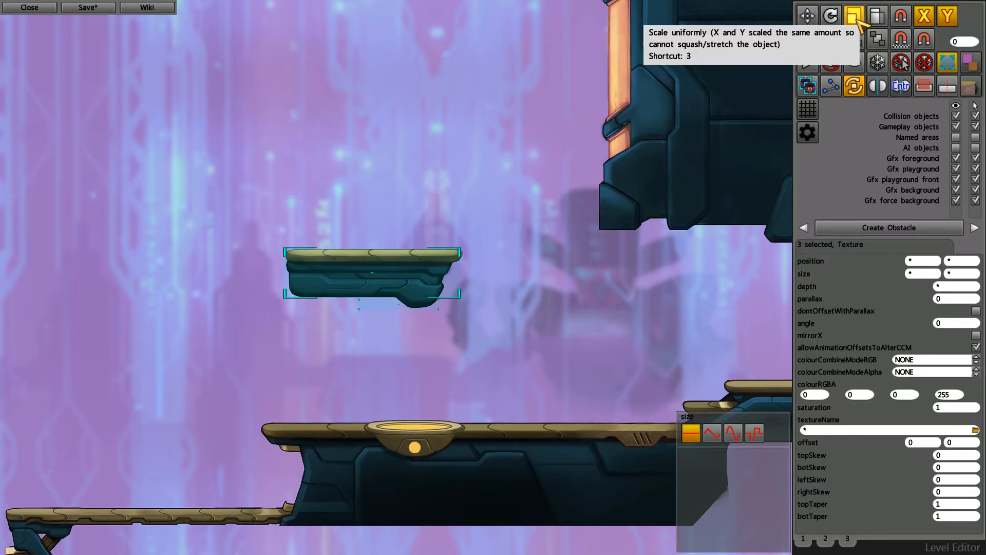
pyautogui.moveTo(628, 145)
pyautogui.mouseDown()
pyautogui.moveTo(555, 202)
pyautogui.moveTo(624, 115)
pyautogui.moveTo(661, 88)
pyautogui.moveTo(573, 187)
pyautogui.moveTo(654, 92)
pyautogui.moveTo(600, 176)
pyautogui.moveTo(656, 106)
pyautogui.moveTo(636, 140)
pyautogui.mouseUp()
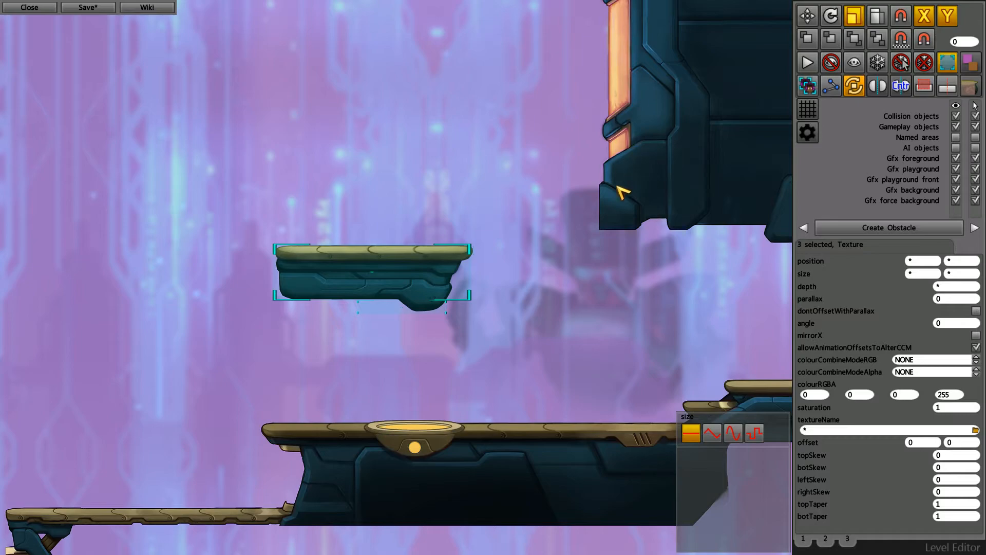
pyautogui.moveTo(618, 186); pyautogui.dragTo(560, 239)
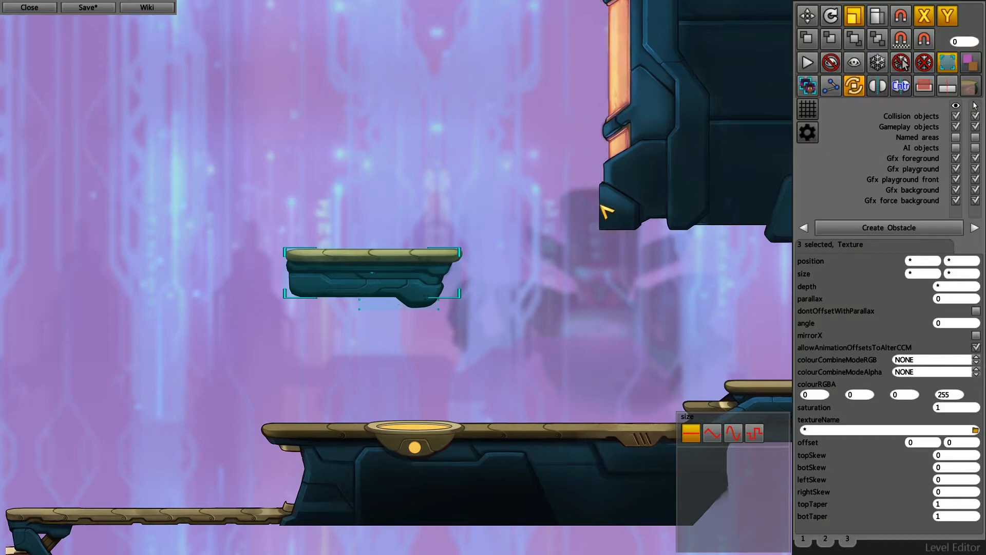
# - Select all textures of the long blue platform and bridge, adding the adjoining blue tower to the selection
pyautogui.scroll(-5, 500, 361)
pyautogui.moveTo(196, 311); pyautogui.dragTo(652, 428)
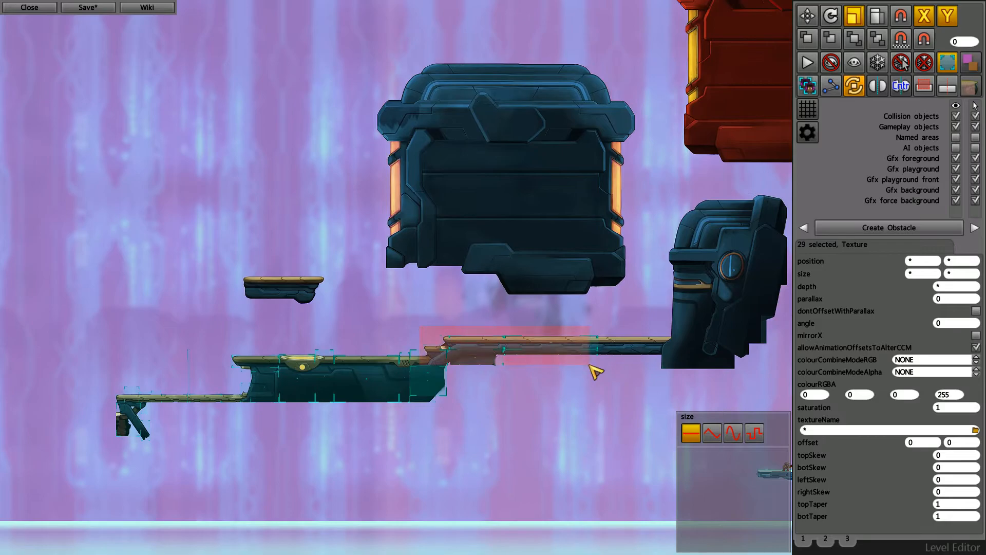
pyautogui.scroll(4, 673, 392)
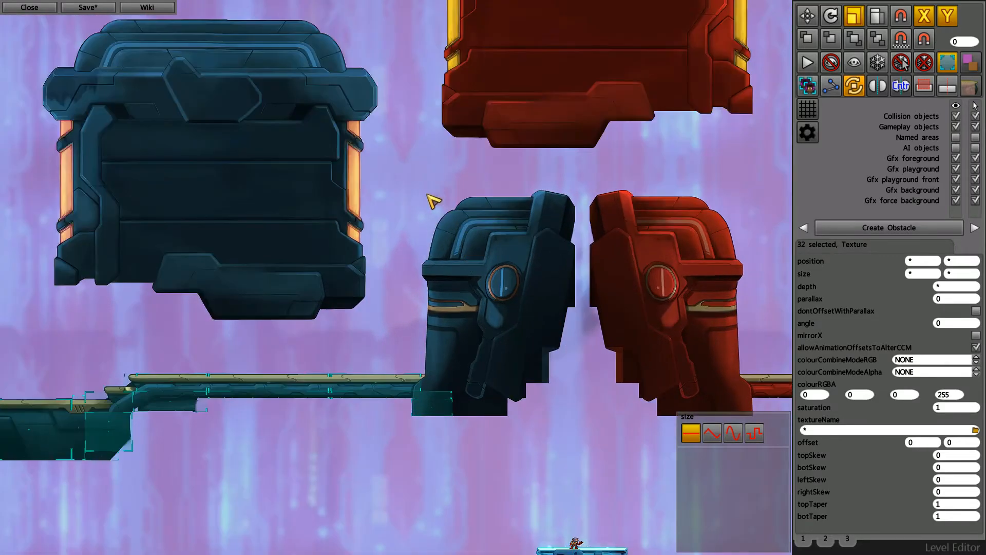
pyautogui.keyDown('shift'); pyautogui.moveTo(398, 184); pyautogui.dragTo(588, 443); pyautogui.keyUp('shift')
pyautogui.press('Left')
pyautogui.press('Down')
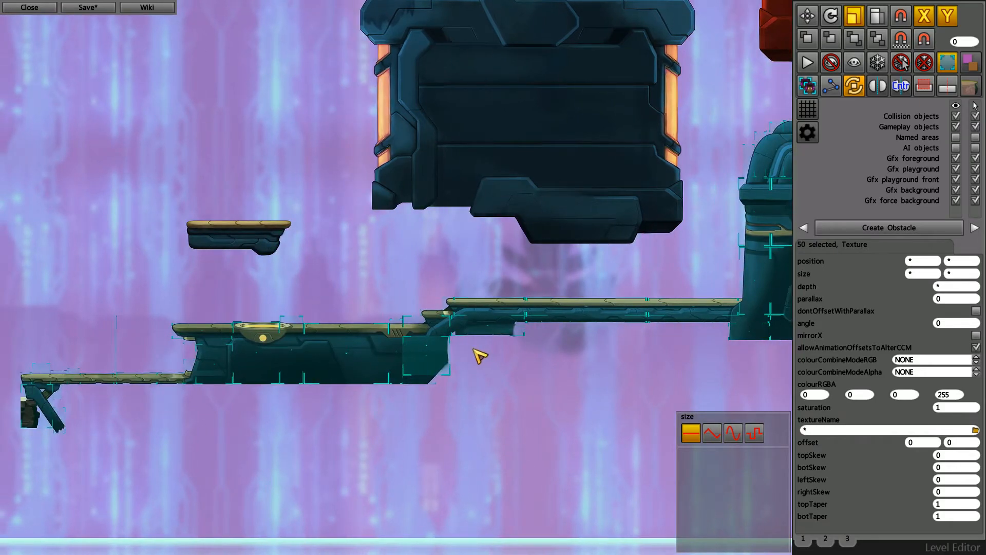
# - Select the long blue platform's textures again piece by piece, extending the selection across the bridge and blue tower
pyautogui.moveTo(13, 337); pyautogui.dragTo(188, 457)
pyautogui.keyDown('shift'); pyautogui.moveTo(132, 292); pyautogui.dragTo(585, 420); pyautogui.keyUp('shift')
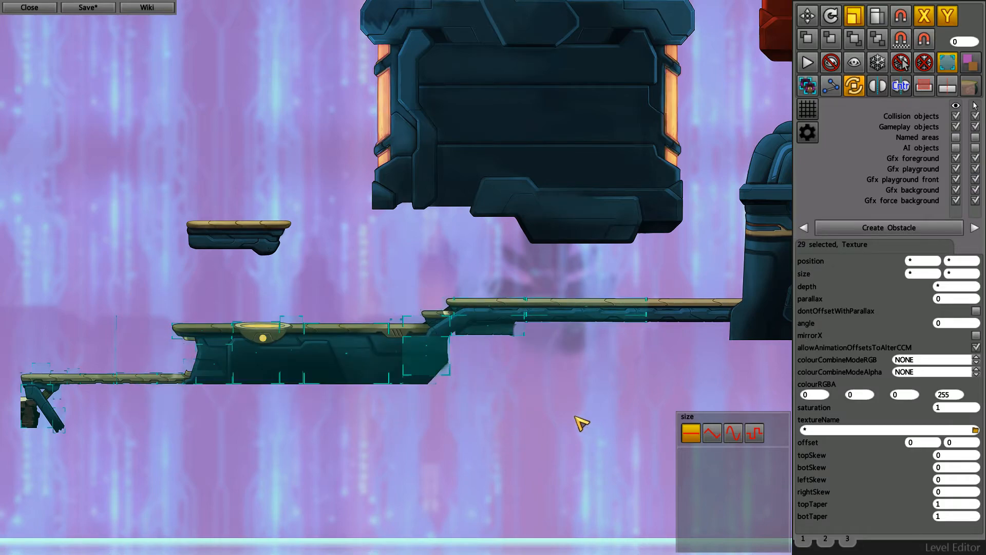
pyautogui.press('Right')
pyautogui.press('Down')
pyautogui.moveTo(313, 228); pyautogui.dragTo(661, 338)
pyautogui.press('Right')
pyautogui.press('Up')
pyautogui.moveTo(441, 160)
pyautogui.keyDown('shift'); pyautogui.mouseDown()
pyautogui.moveTo(551, 262)
pyautogui.moveTo(623, 411)
pyautogui.mouseUp(); pyautogui.keyUp('shift')
pyautogui.press('Left')
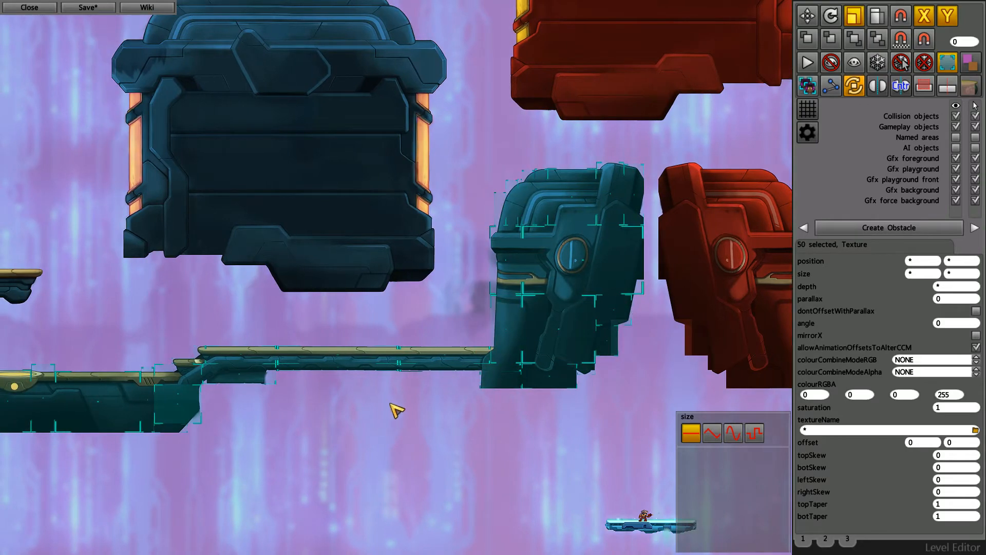
# - Remove two bridge textures from the large selection and undo that deselection
pyautogui.keyDown('shift'); pyautogui.moveTo(366, 390); pyautogui.dragTo(309, 323); pyautogui.keyUp('shift')
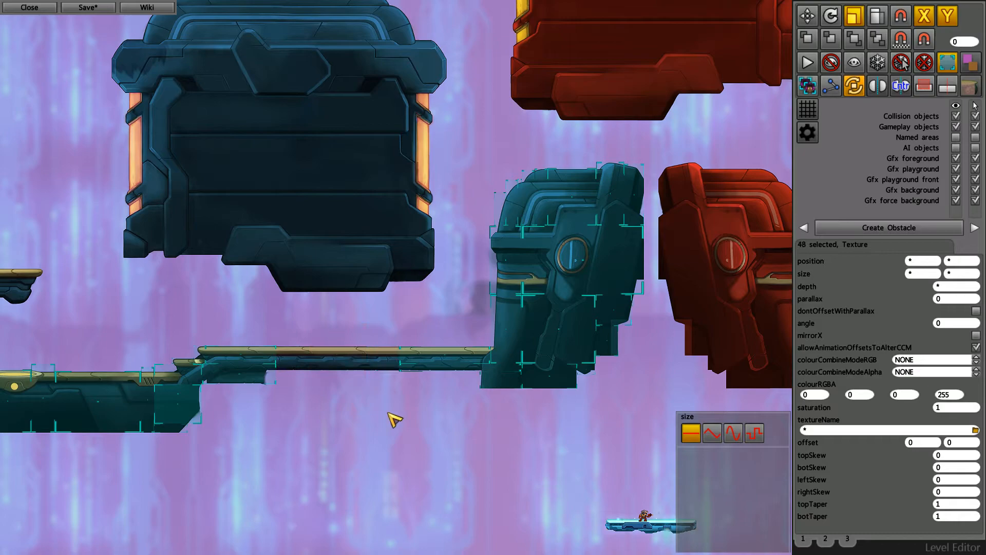
pyautogui.press('Left')
pyautogui.press('Down')
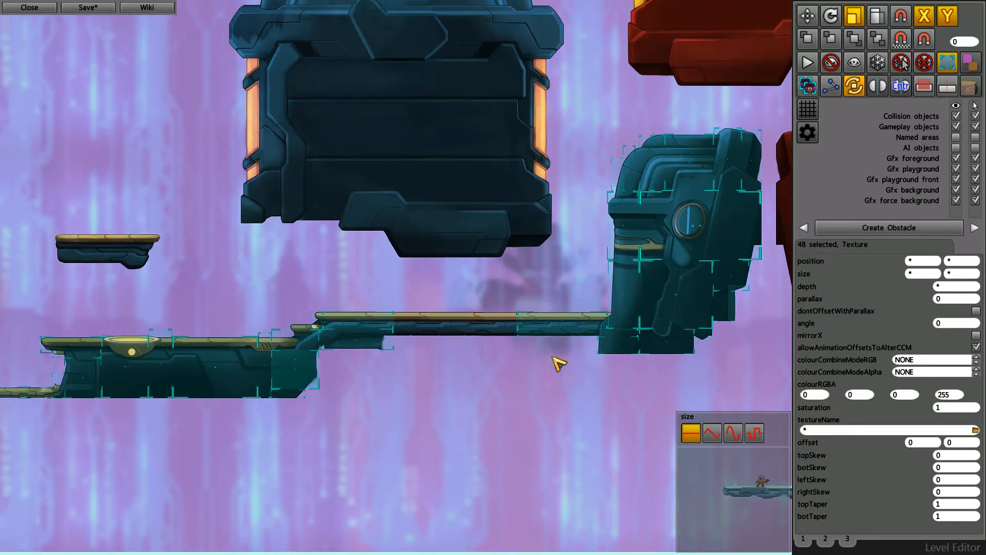
pyautogui.hotkey('ctrl', 'z')
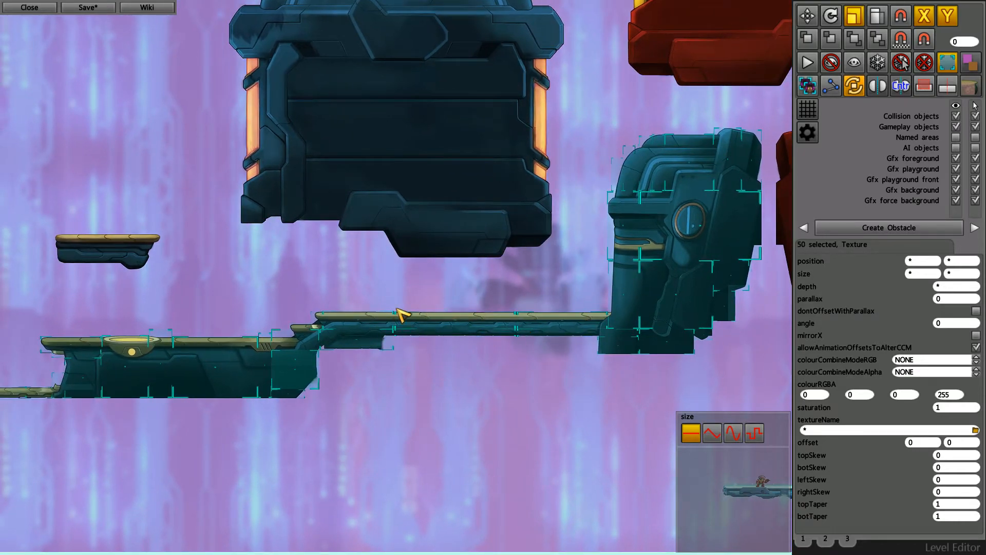
# - Try scaling the selected blue platform, bridge and tower together by a value of 060 and undo it
pyautogui.press('Up')
pyautogui.press('Left')
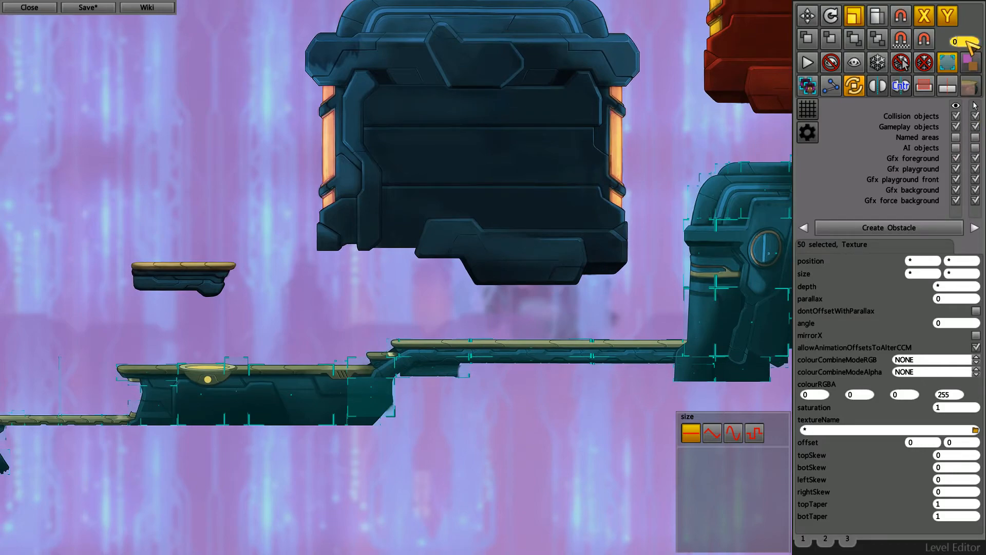
pyautogui.scroll(-1, 639, 311)
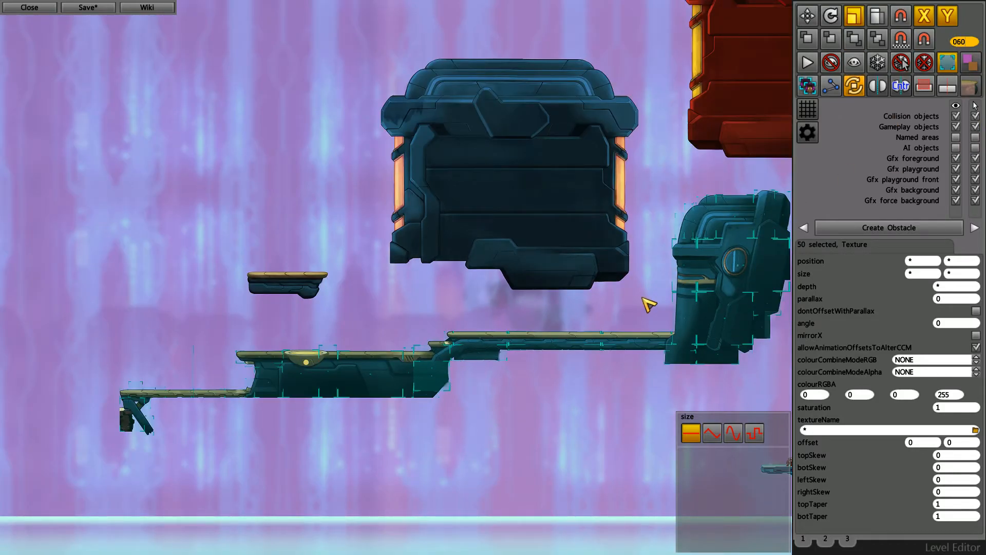
pyautogui.press('Return')
pyautogui.moveTo(739, 293); pyautogui.dragTo(642, 300, button='middle')
pyautogui.hotkey('ctrl', 'z')
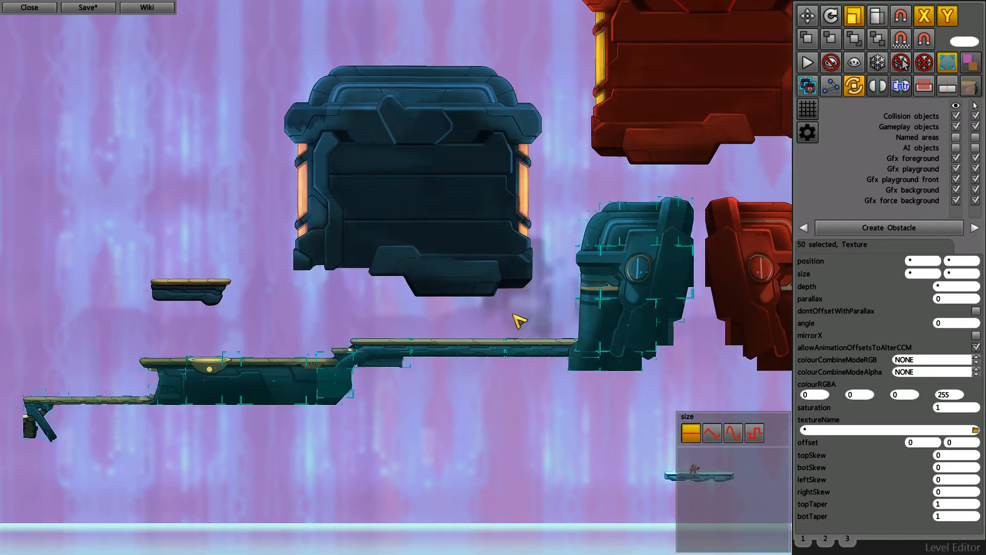
# - Scale the selected blue platform, bridge and tower down together with a numeric scale value and hide the selection outlines
pyautogui.moveTo(469, 378); pyautogui.dragTo(497, 364, button='middle')
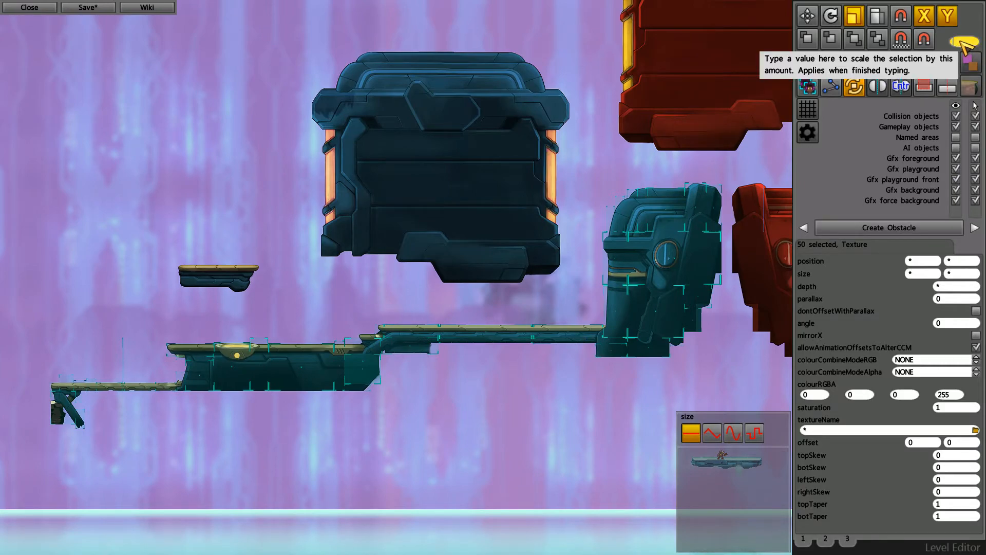
pyautogui.press('Return')
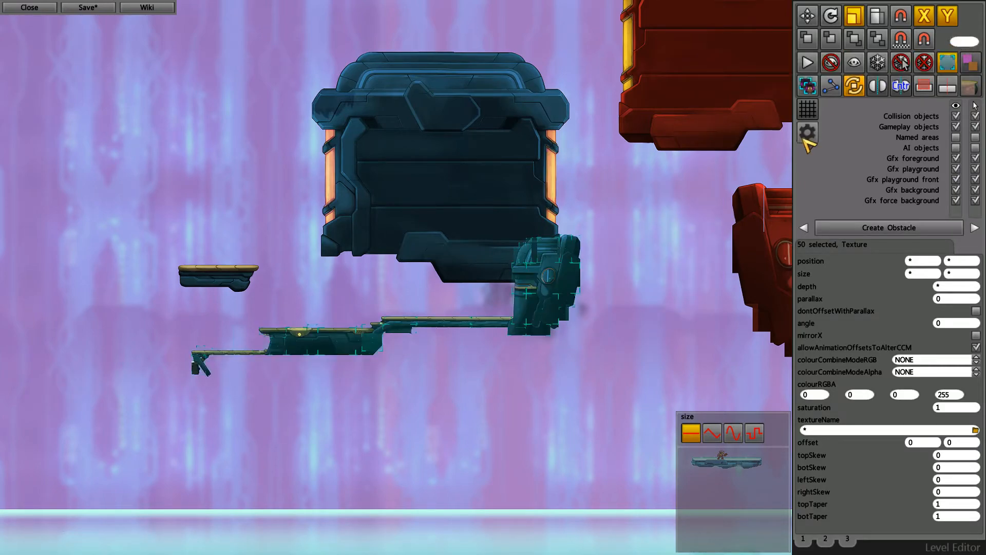
pyautogui.scroll(2, 406, 341)
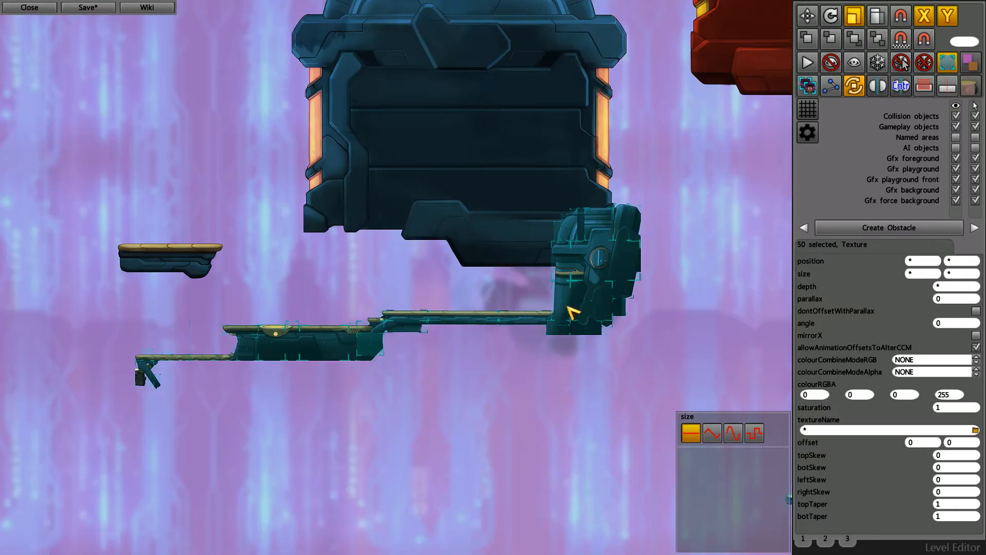
pyautogui.press('Left')
pyautogui.click(947, 63)
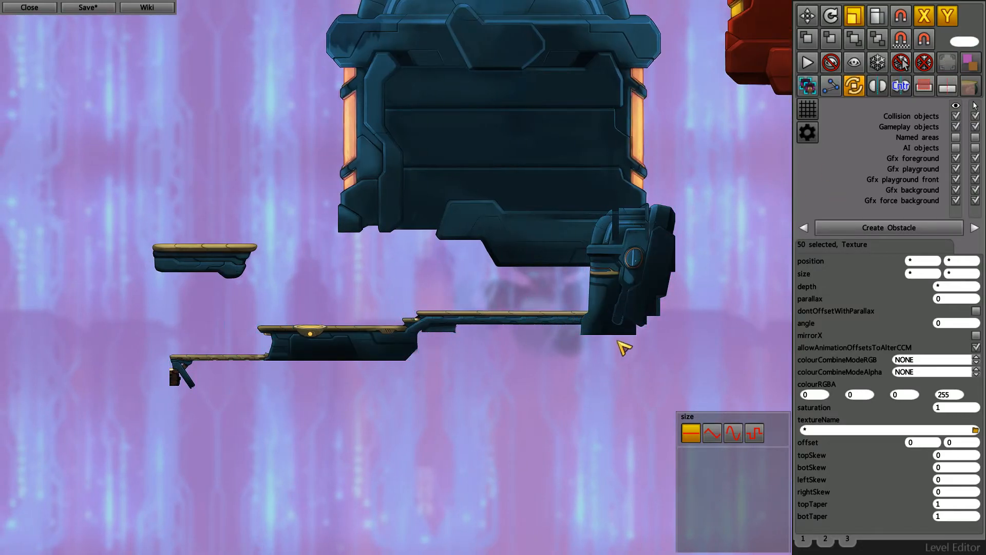
# - Try shrinking the selected blue platform, bridge and tower further by freehand scaling and undo it
pyautogui.press('Down')
pyautogui.press('Right')
pyautogui.moveTo(600, 261); pyautogui.dragTo(586, 297)
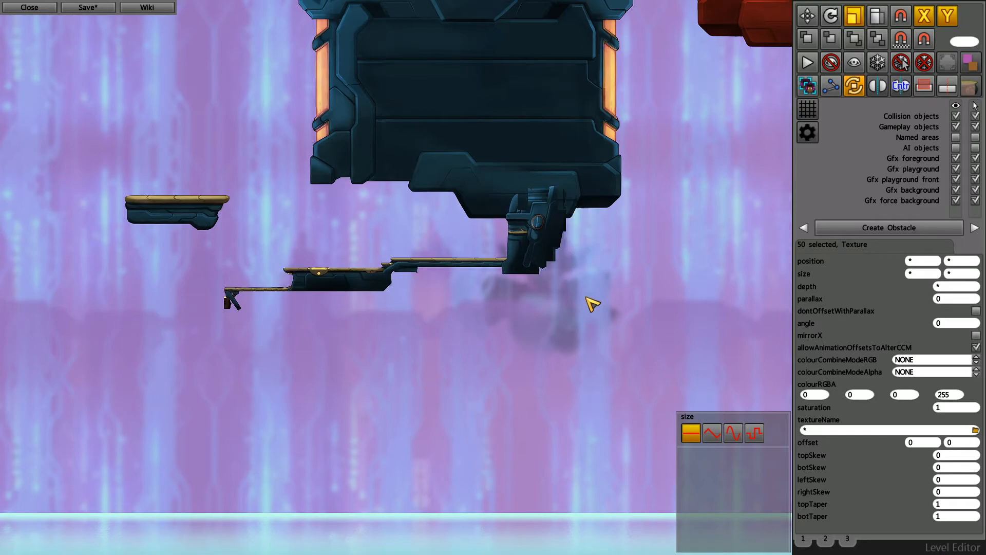
pyautogui.hotkey('ctrl', 'z')
# - Move the scaled-down blue platform, bridge and tower straight down, clear of the large blue block above
pyautogui.press('w')
pyautogui.moveTo(656, 244); pyautogui.dragTo(656, 339)
pyautogui.press('Left')
pyautogui.press('Down')
pyautogui.scroll(1, 443, 372)
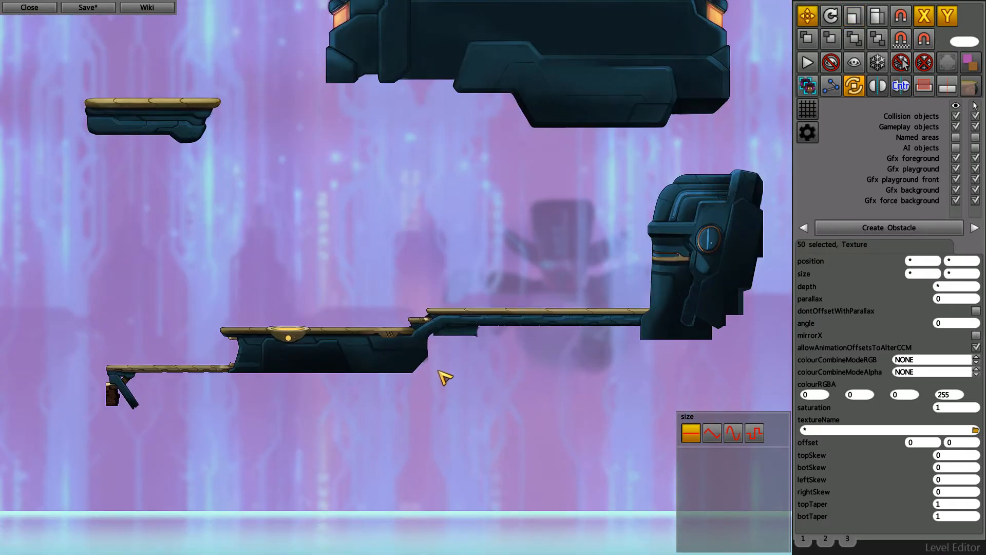
# - Compare the scaled-down blue structure with the full-size red structure and the large blocks across the level
pyautogui.press('Right')
pyautogui.press('Up')
pyautogui.press('Down')
pyautogui.press('Right')
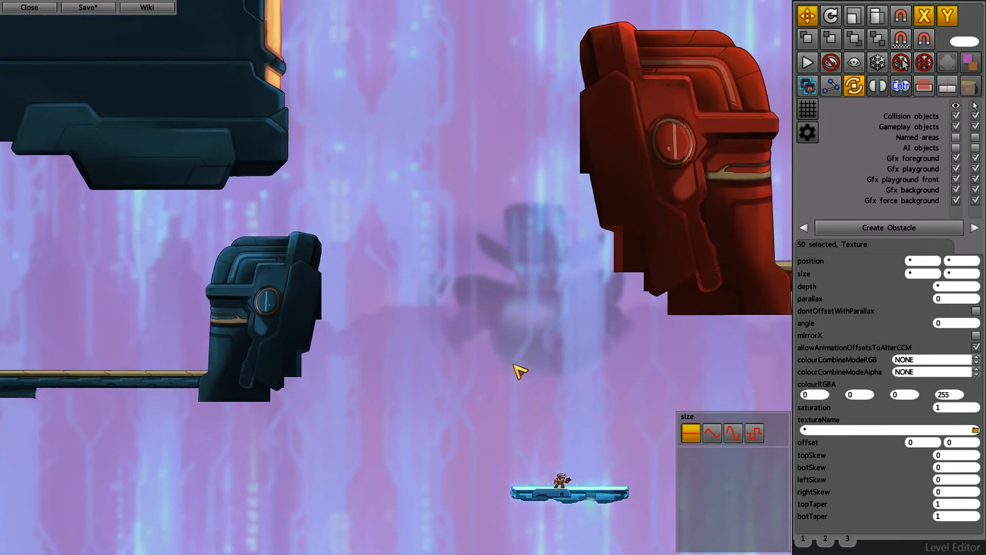
pyautogui.press('Up')
pyautogui.press('Left')
pyautogui.scroll(-2, 503, 371)
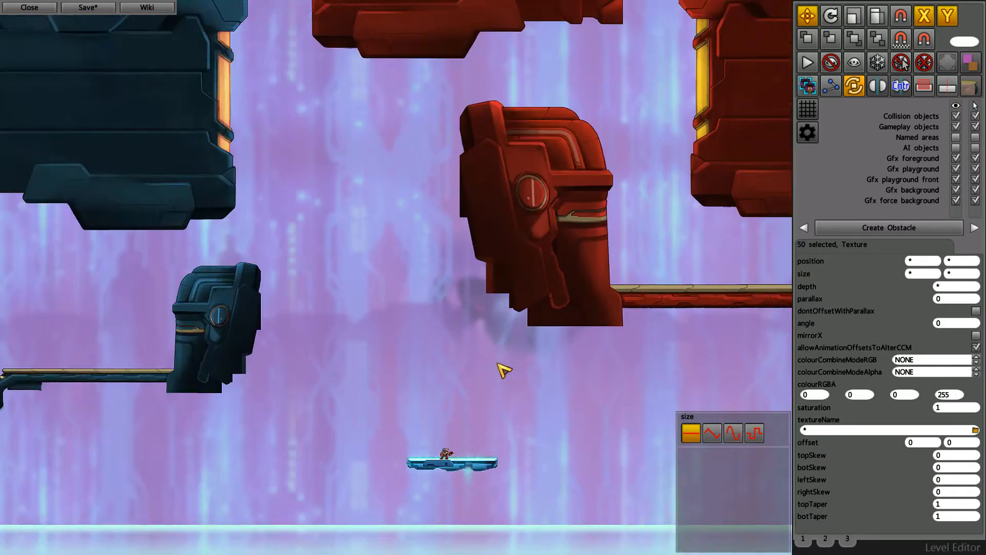
pyautogui.press('Up')
pyautogui.press('Down')
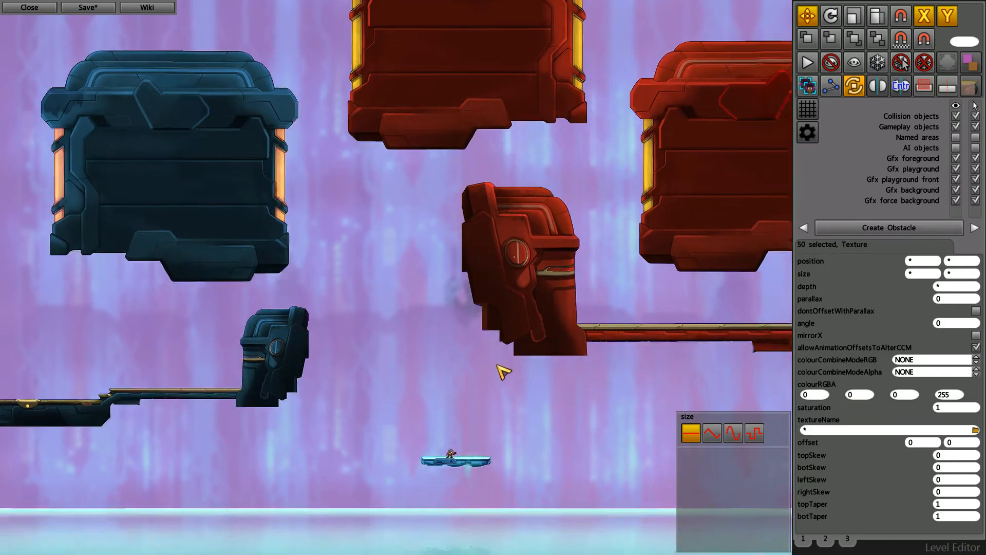
pyautogui.moveTo(590, 362)
pyautogui.mouseDown(button='middle')
pyautogui.moveTo(566, 365)
pyautogui.moveTo(574, 367)
pyautogui.mouseUp(button='middle')
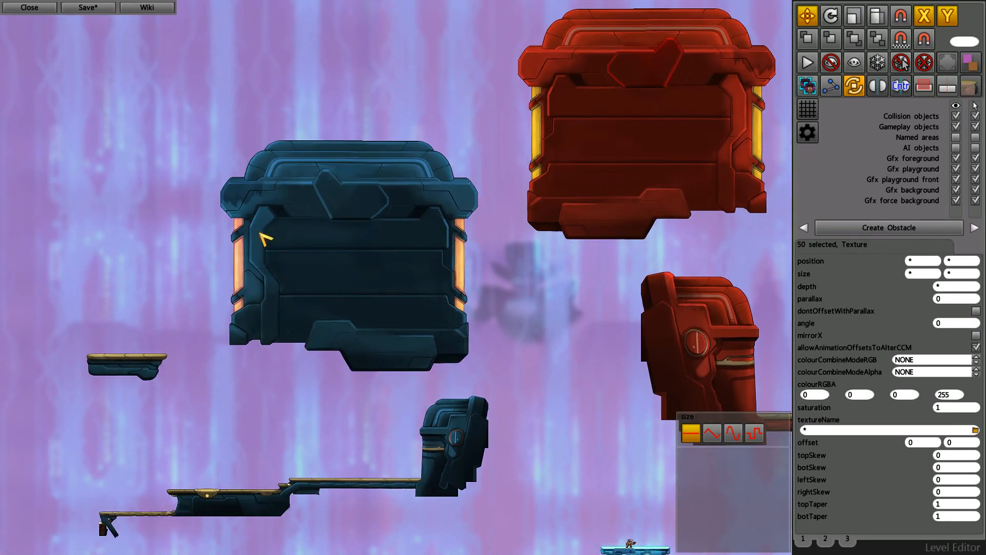
pyautogui.moveTo(583, 324); pyautogui.dragTo(572, 322, button='middle')
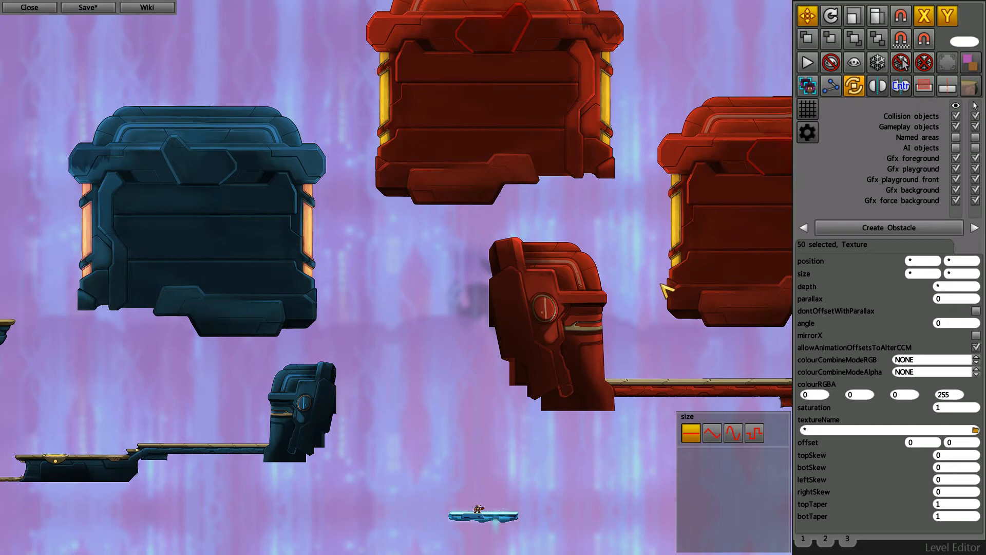
pyautogui.moveTo(624, 304); pyautogui.dragTo(605, 307, button='middle')
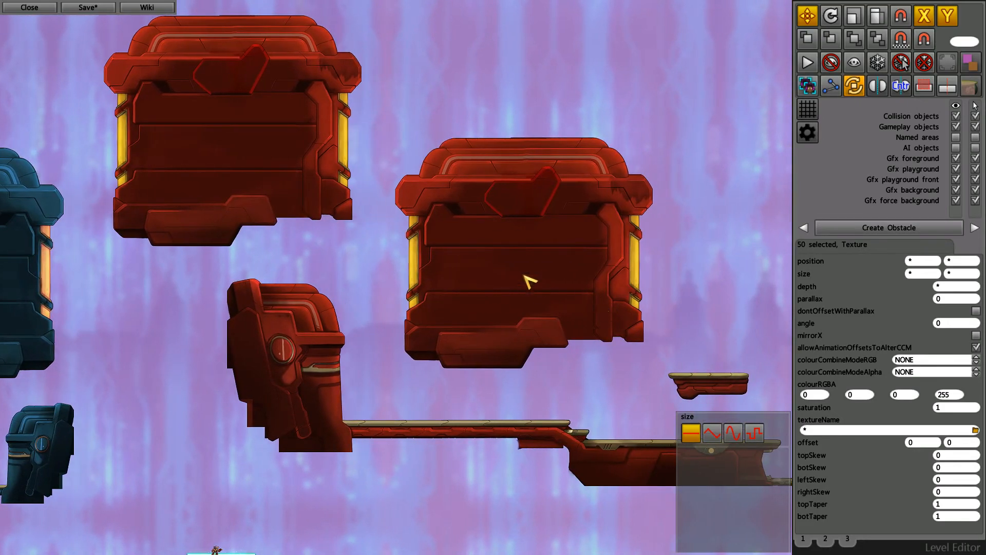
pyautogui.moveTo(435, 218); pyautogui.dragTo(426, 256, button='middle')
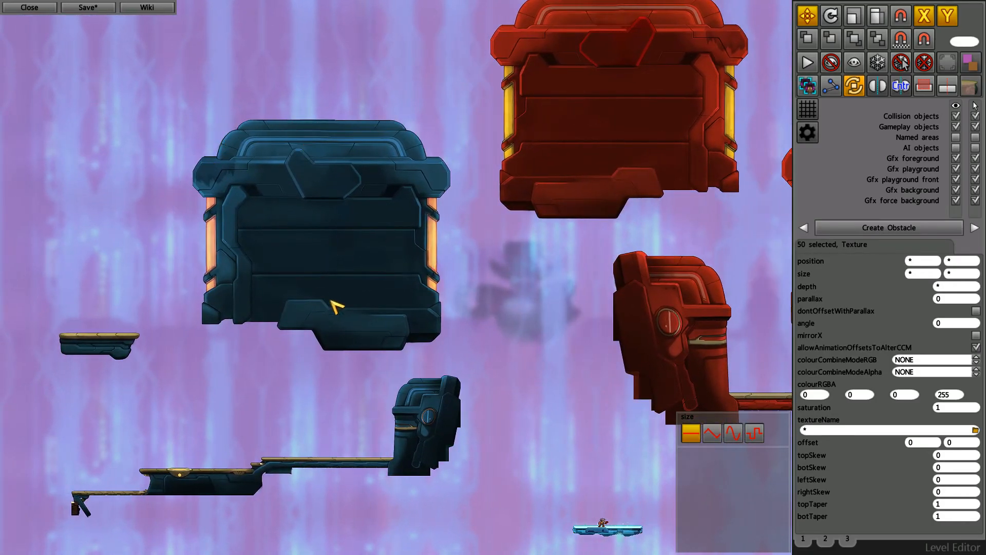
pyautogui.moveTo(458, 193); pyautogui.dragTo(442, 169, button='middle')
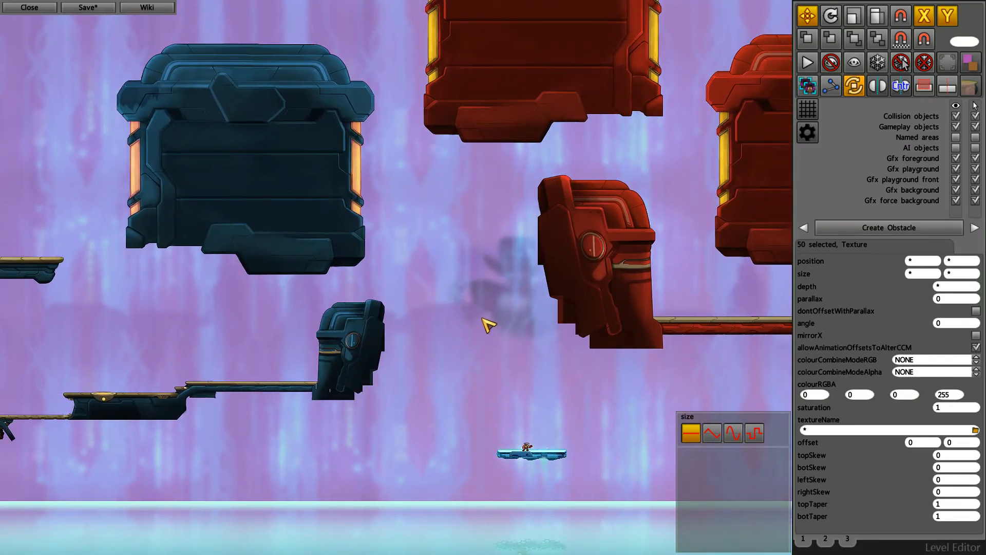
pyautogui.moveTo(482, 319); pyautogui.dragTo(454, 320, button='middle')
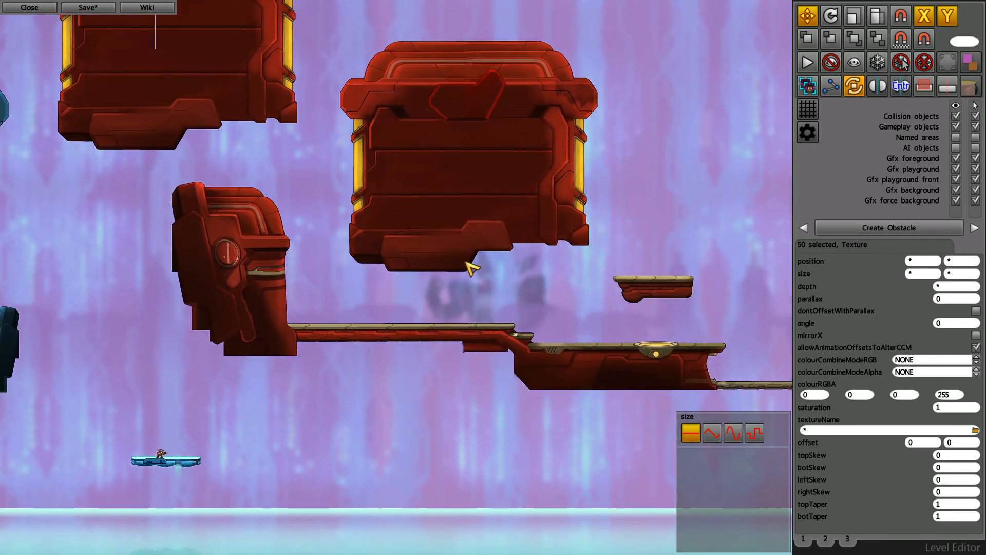
pyautogui.moveTo(399, 375); pyautogui.dragTo(443, 368, button='middle')
# - Set the selected blue structure's colourCombineModeRGB to ALPHA_BLEND, showing the selection outlines for the change and hiding them again
pyautogui.click(947, 62)
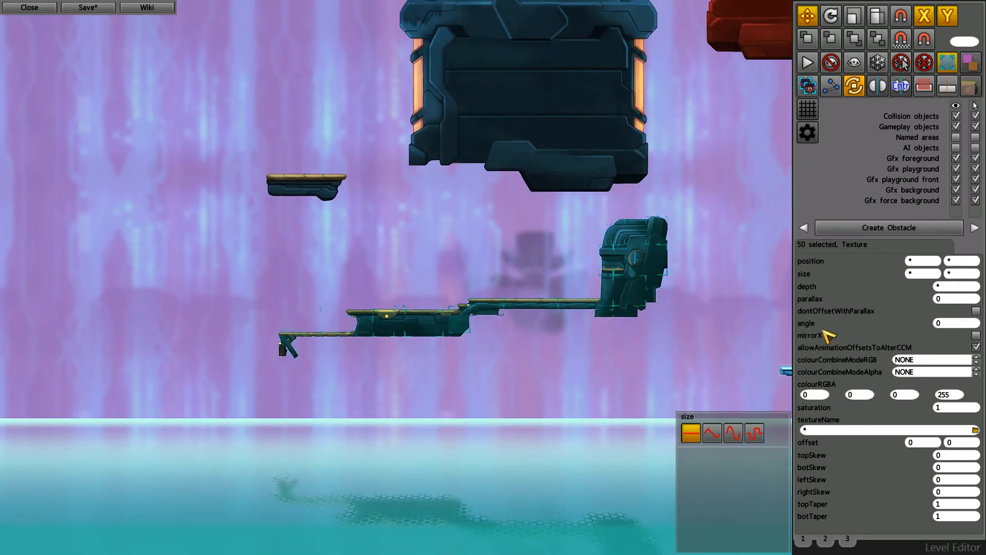
pyautogui.click(976, 357)
pyautogui.click(976, 357)
pyautogui.click(976, 357)
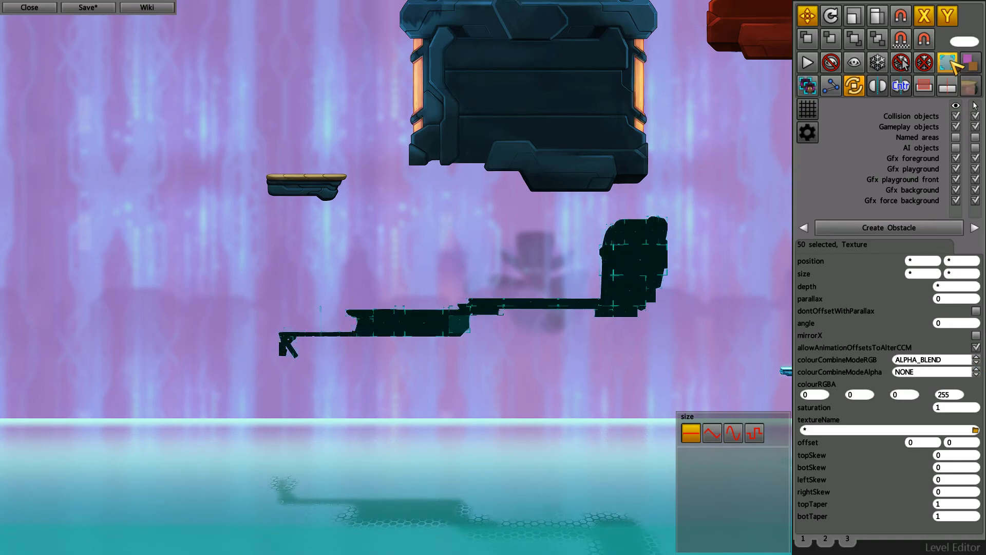
pyautogui.click(947, 62)
# - Tint the selected blue structure by setting the red value of colourRGBA to 50 and the alpha value to 50
pyautogui.scroll(2, 534, 354)
pyautogui.click(811, 394)
pyautogui.press('BackSpace')
pyautogui.write('50')
pyautogui.press('Return')
pyautogui.click(959, 395)
pyautogui.press('BackSpace')
pyautogui.press('BackSpace')
pyautogui.press('BackSpace')
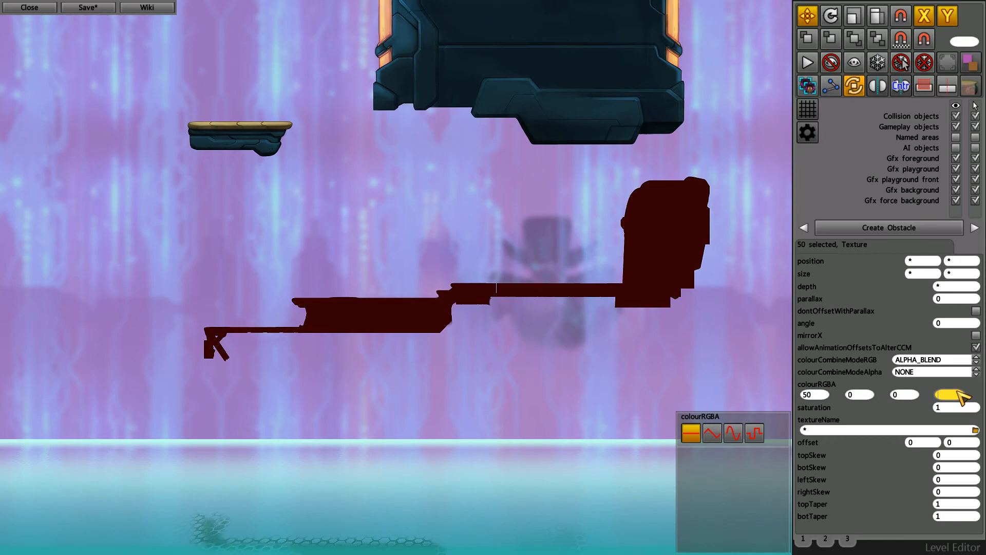
pyautogui.write('50')
pyautogui.press('Return')
# - Examine the tinted blue platform, bridge and tower up close and beside the untinted red structure
pyautogui.scroll(2, 494, 282)
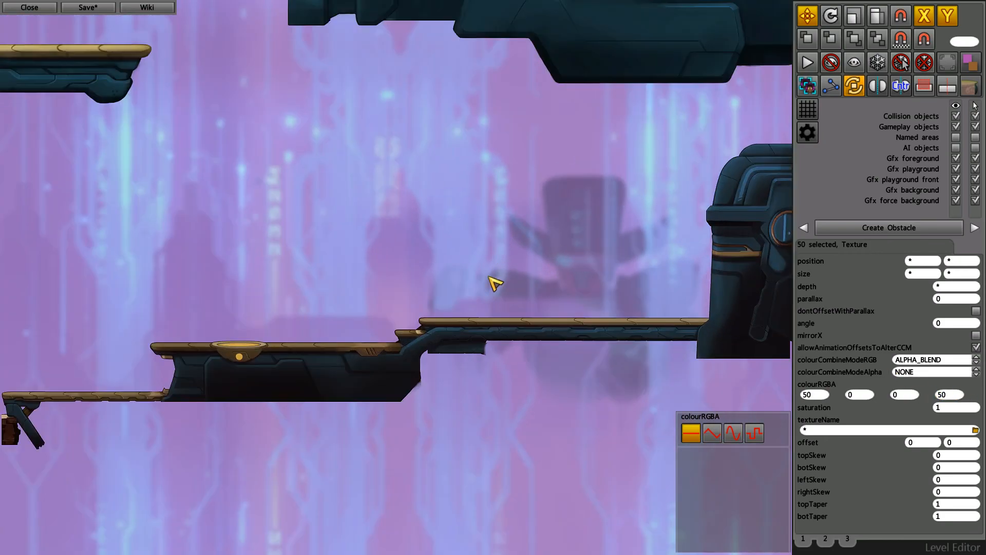
pyautogui.moveTo(419, 343); pyautogui.dragTo(424, 344, button='middle')
pyautogui.moveTo(560, 394)
pyautogui.mouseDown(button='middle')
pyautogui.moveTo(528, 399)
pyautogui.moveTo(543, 404)
pyautogui.mouseUp(button='middle')
pyautogui.scroll(3, 616, 326)
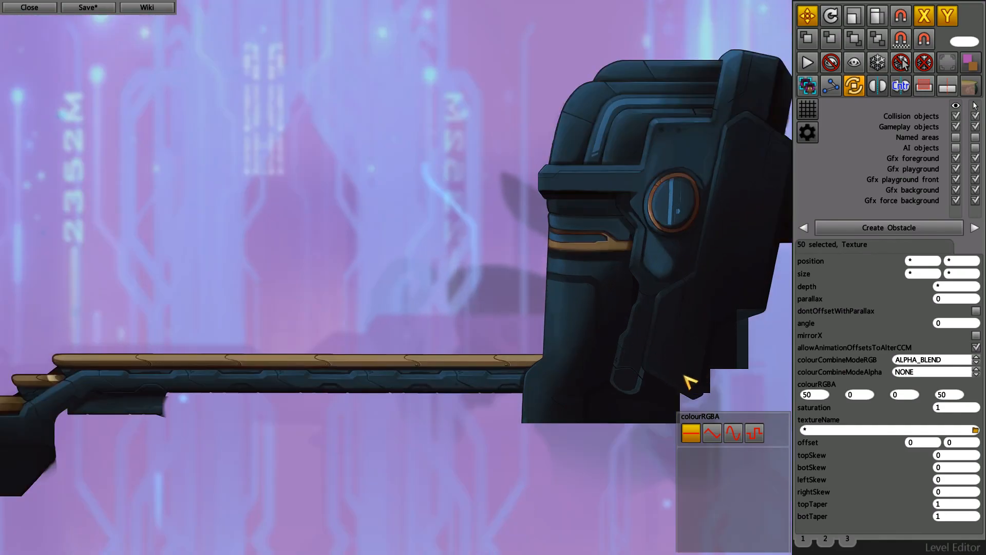
pyautogui.scroll(3, 563, 375)
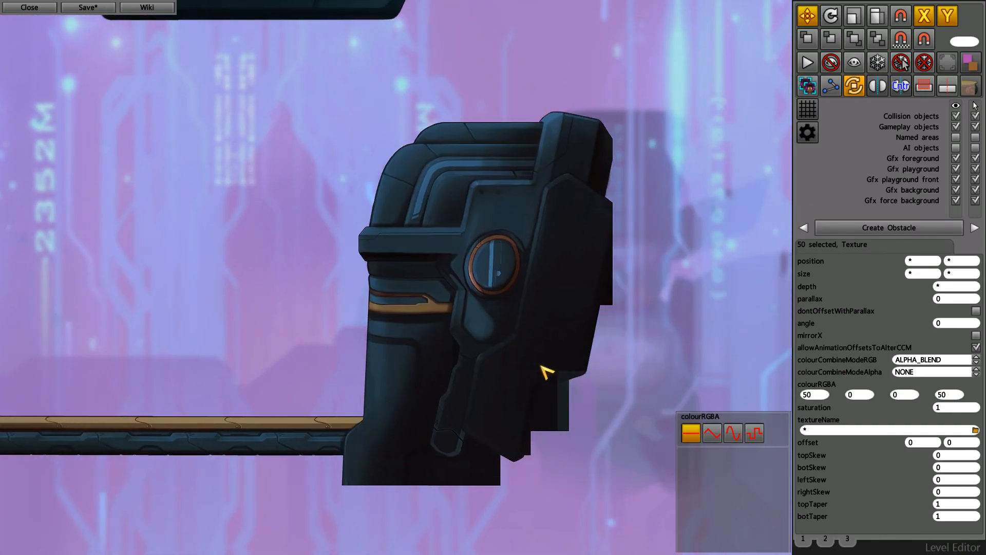
pyautogui.scroll(-5, 494, 337)
pyautogui.moveTo(579, 328); pyautogui.dragTo(549, 325, button='middle')
pyautogui.press('Right')
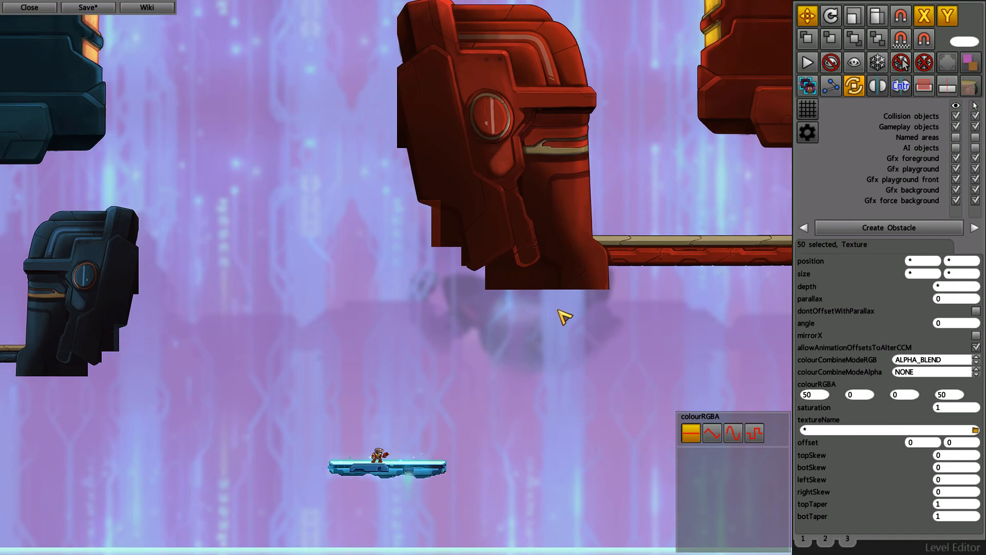
pyautogui.press('Left')
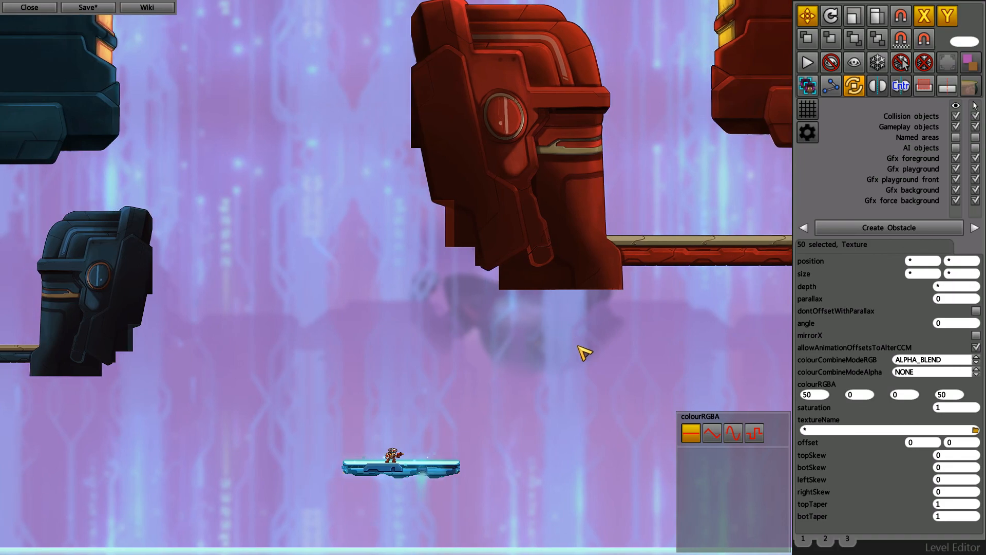